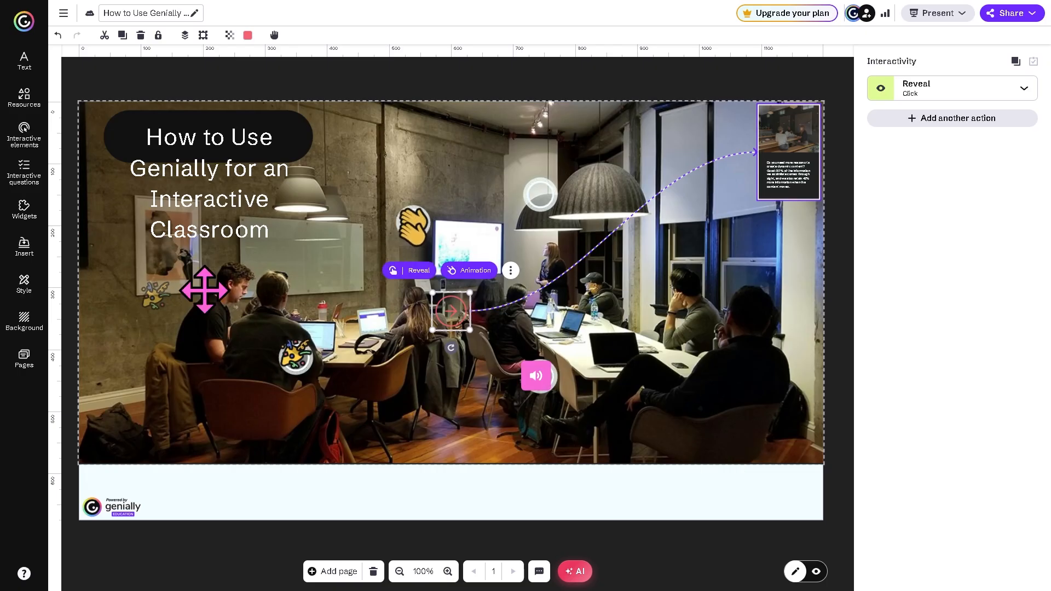
- Start an AI-generated question bank with the topic "How to Use Genially for an Interactive Classroom"
left_click(29, 167)
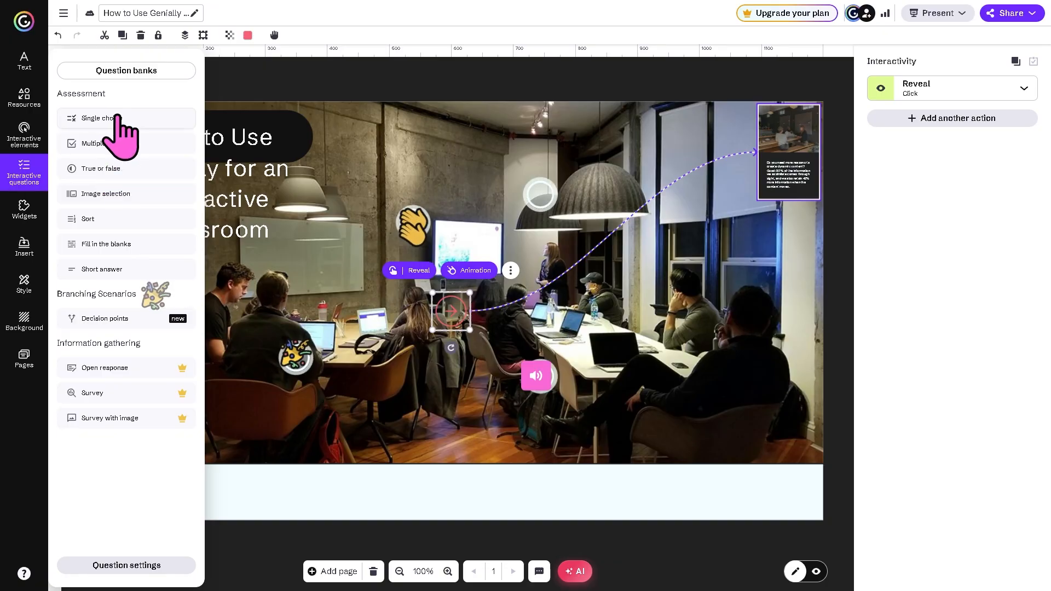
left_click(135, 71)
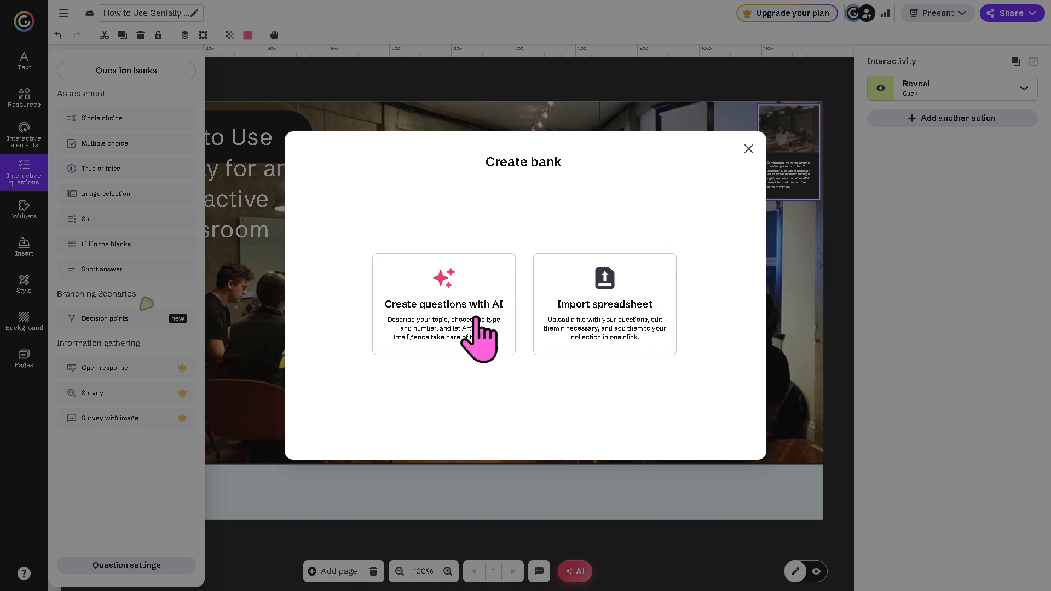
left_click(445, 279)
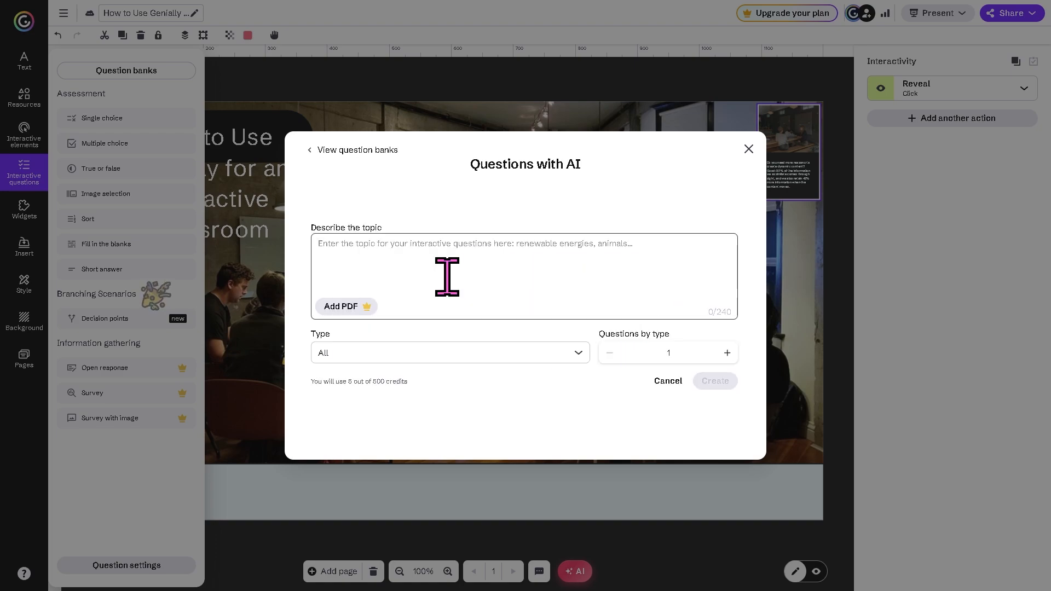
left_click(459, 263)
type("How to Use Genially for an Interactive Classroom")
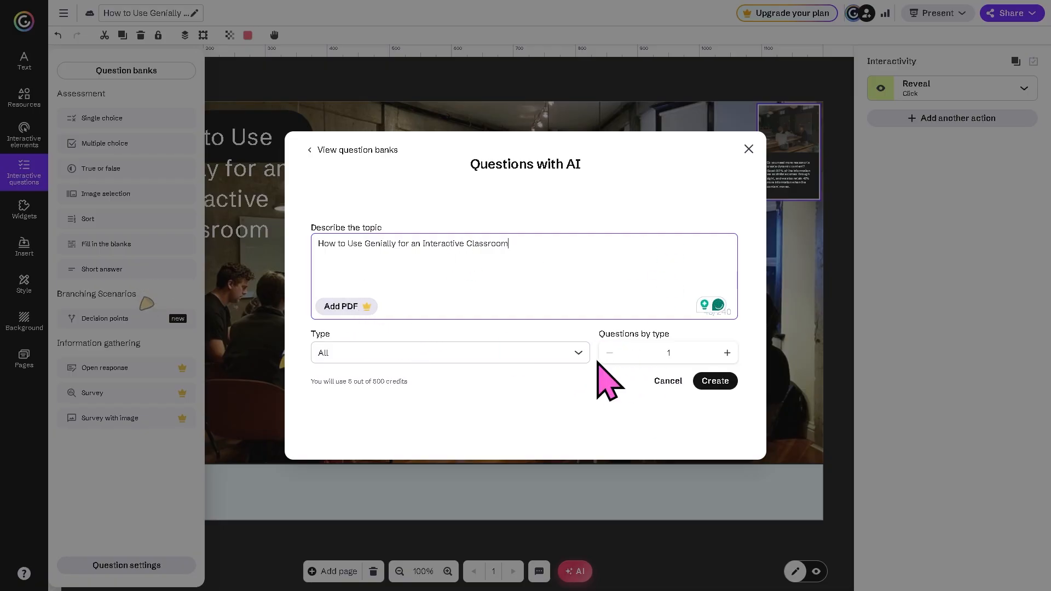
- Generate a Fill in the blanks question for the bank and save the reviewed question
left_click(575, 354)
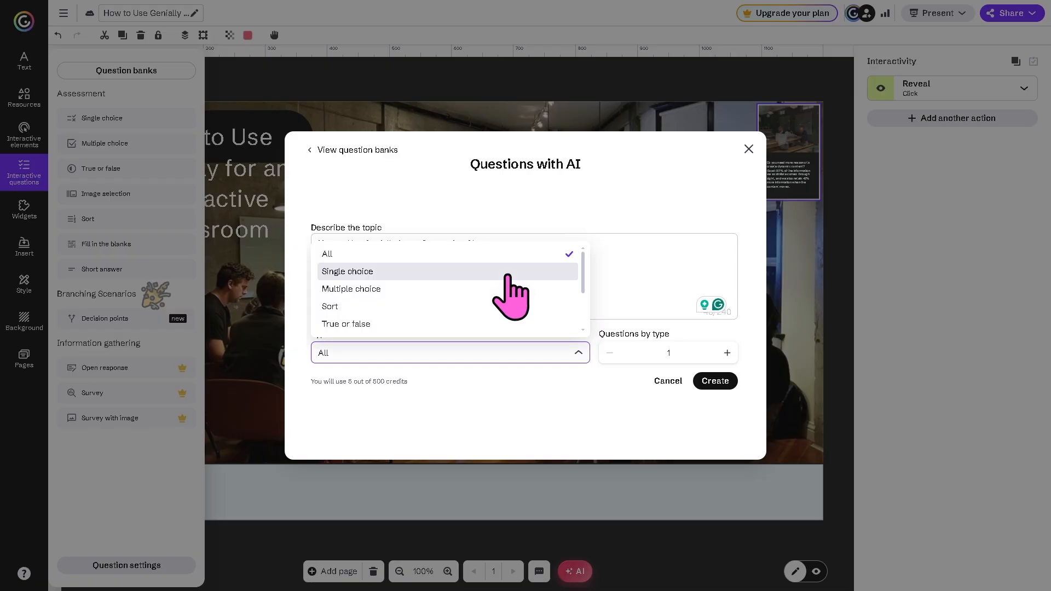
scroll(481, 332, "down", 2)
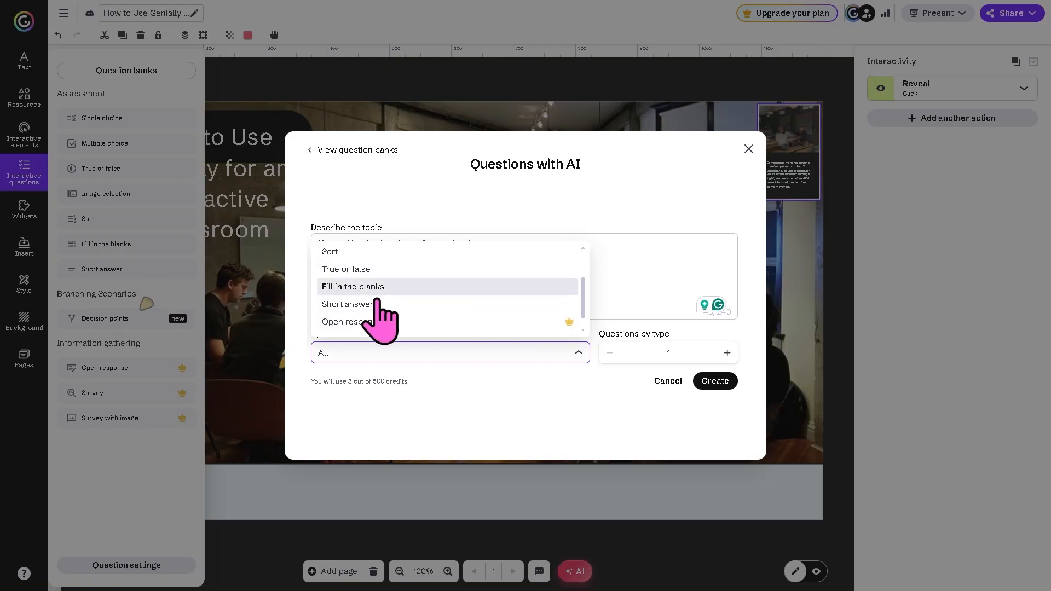
scroll(378, 300, "down", 1)
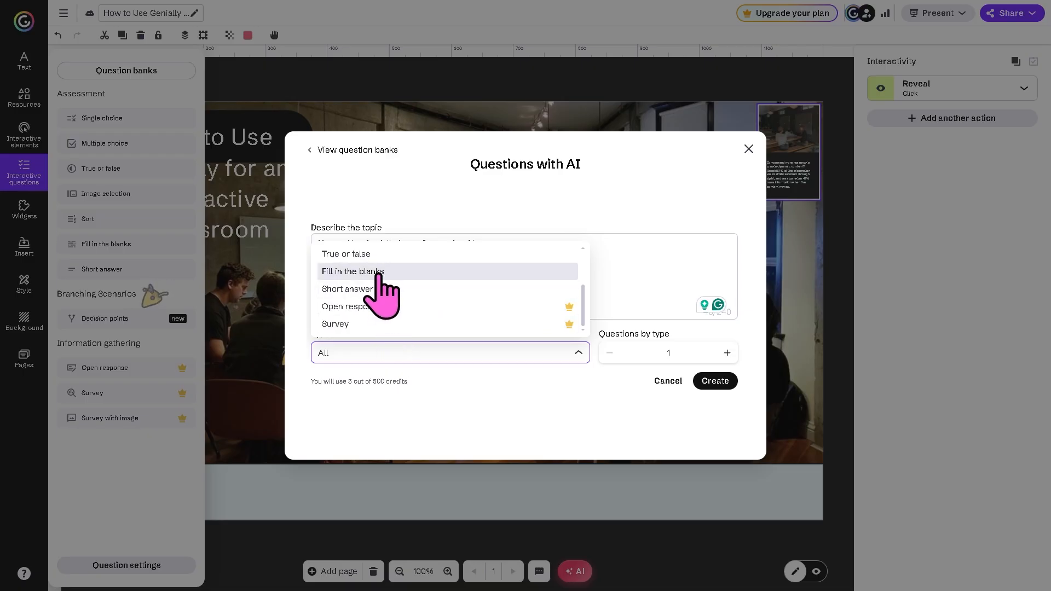
left_click(712, 383)
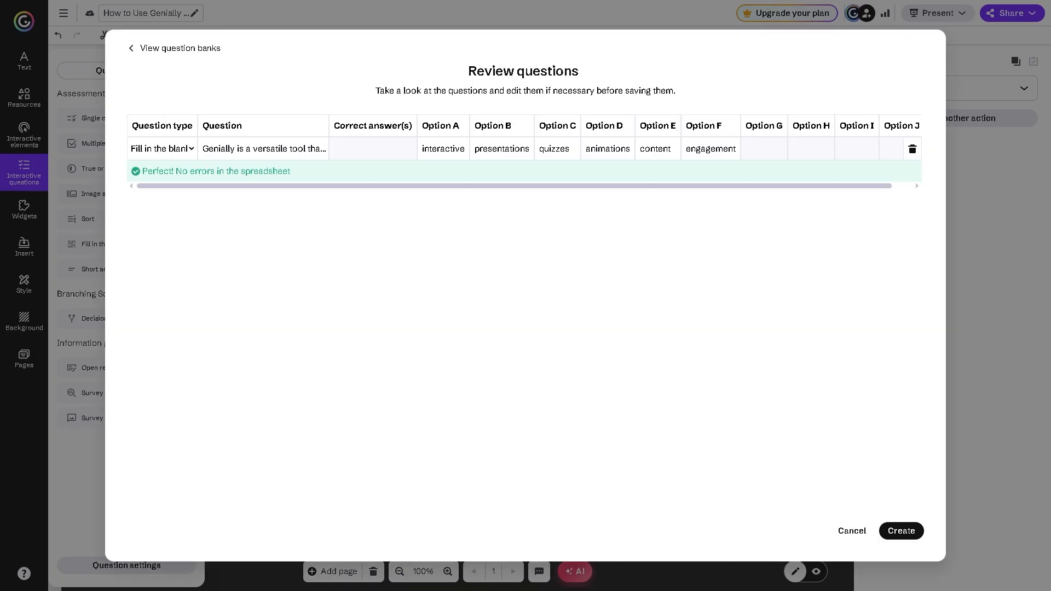
left_click(902, 531)
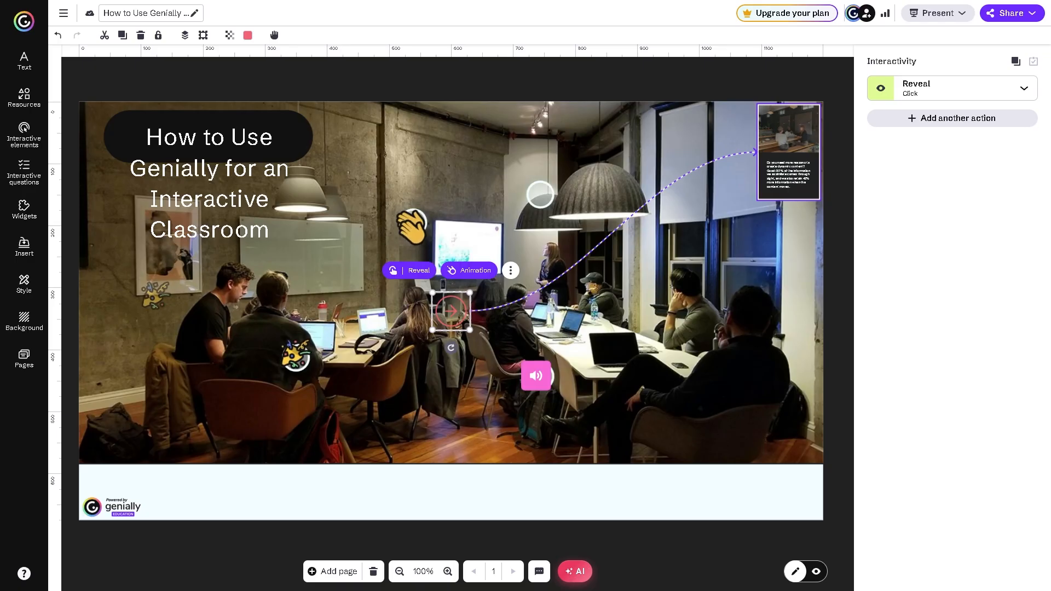
- Insert a decision points question, shrink it to a small box and place it over the seated students
mouse_move(32, 183)
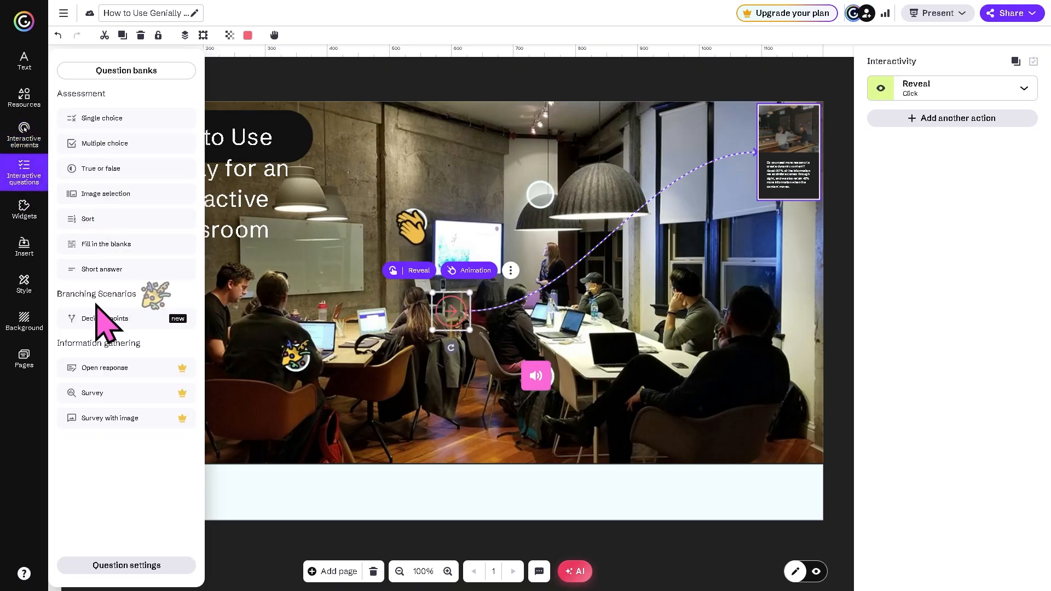
left_click(176, 323)
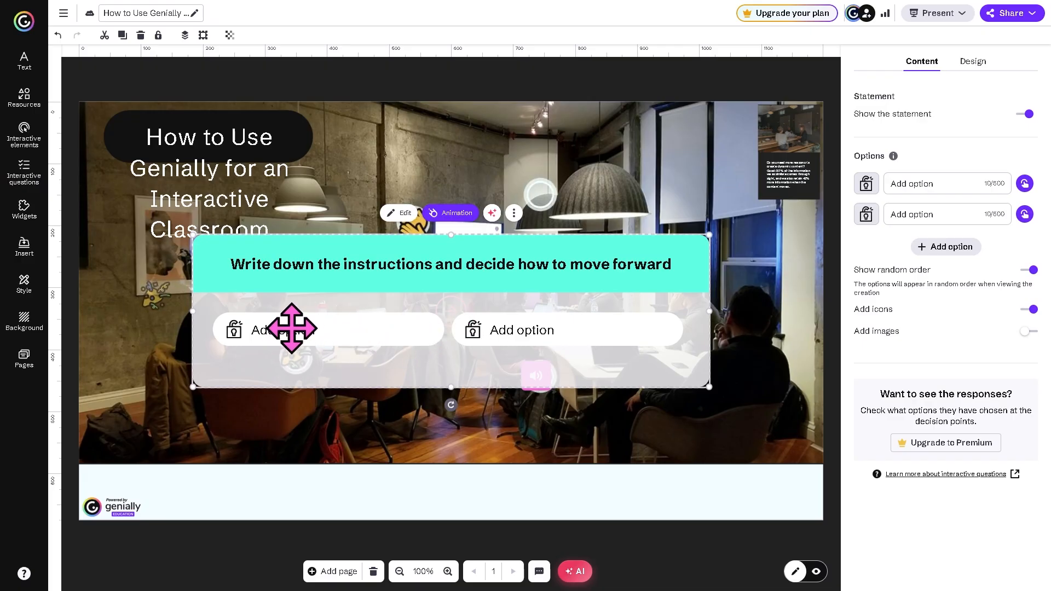
key("Escape")
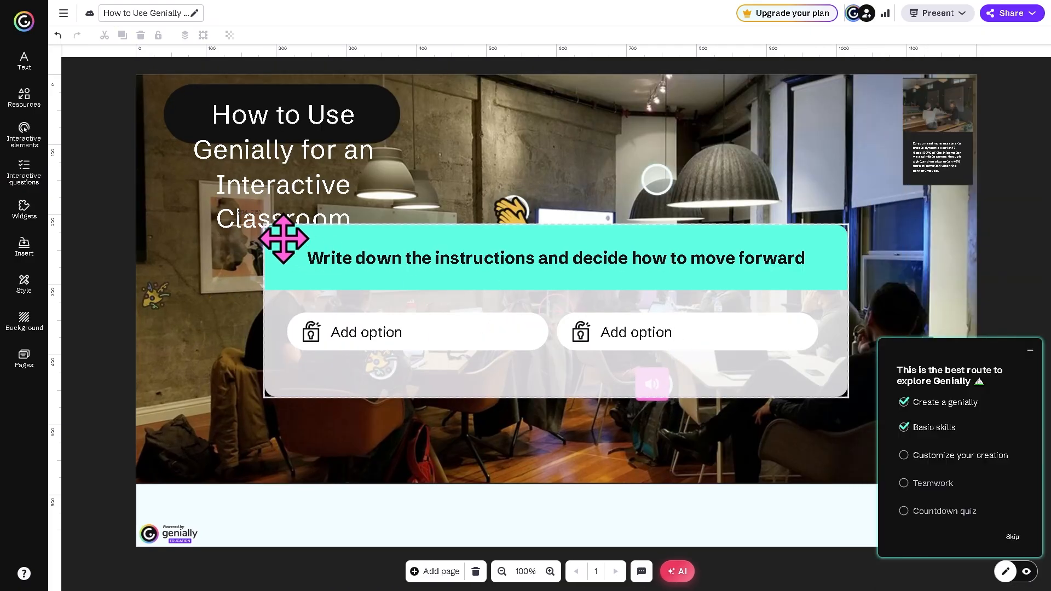
left_click_drag(636, 286, 469, 276)
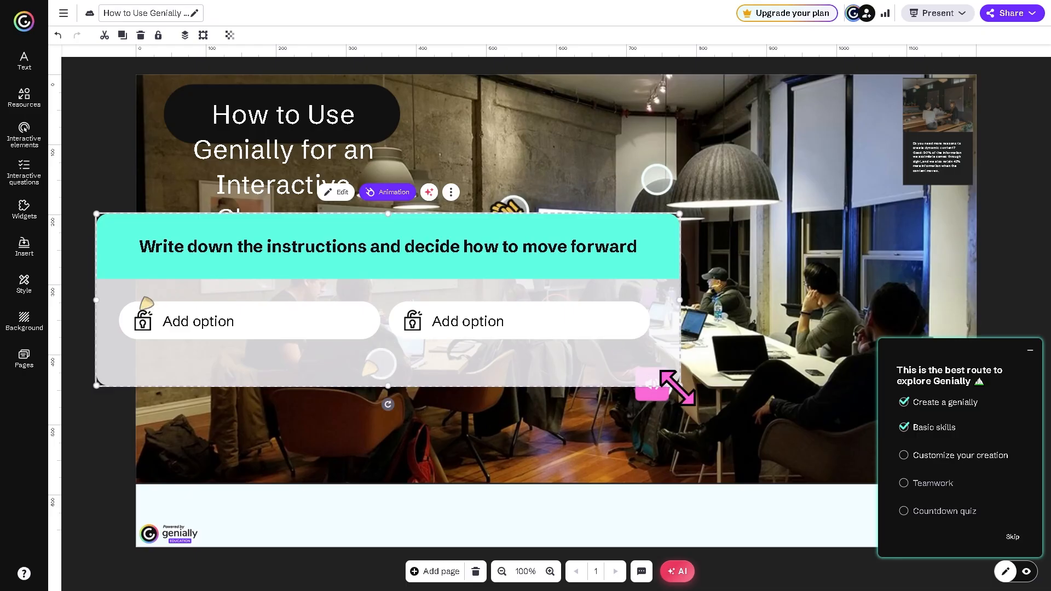
left_click_drag(678, 387, 225, 297)
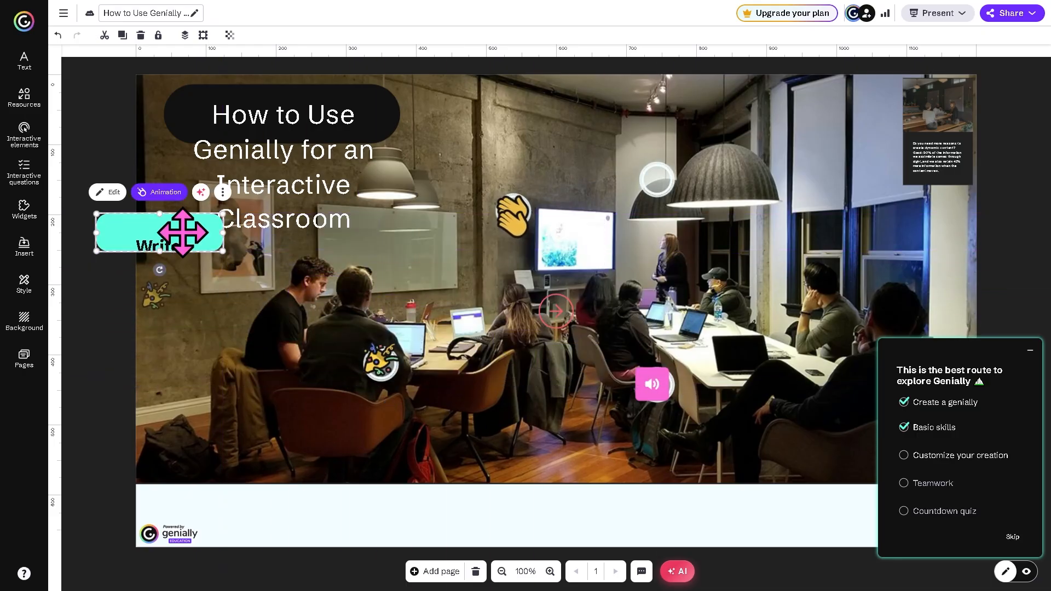
left_click_drag(182, 232, 299, 383)
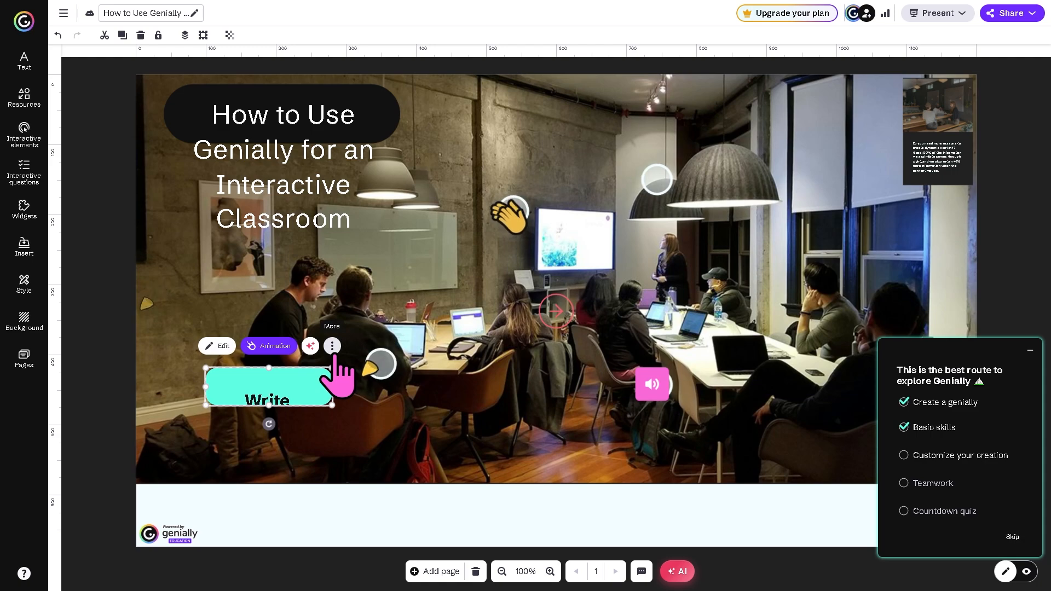
- Delete the decision points question from the page
left_click(332, 346)
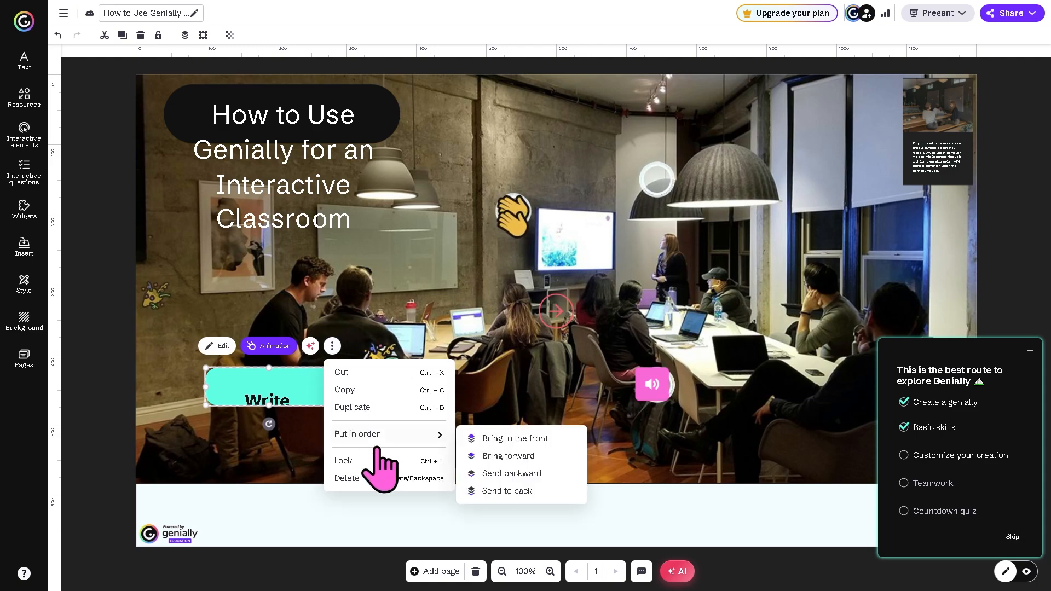
left_click(347, 479)
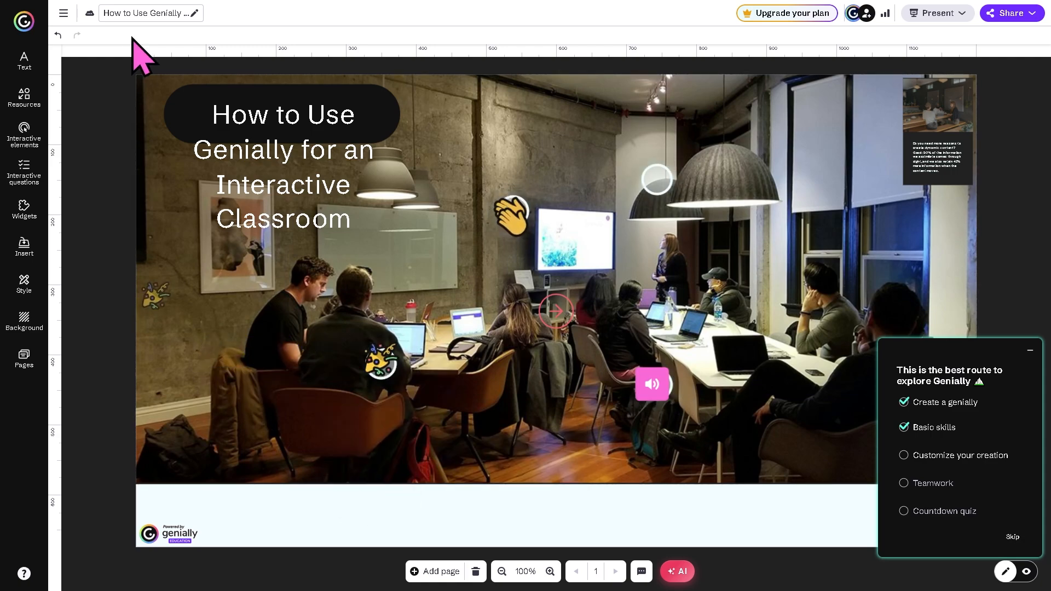
- Add the description "How to Use Genially for an Interactive Classroom" to the creation and save it
left_click(187, 14)
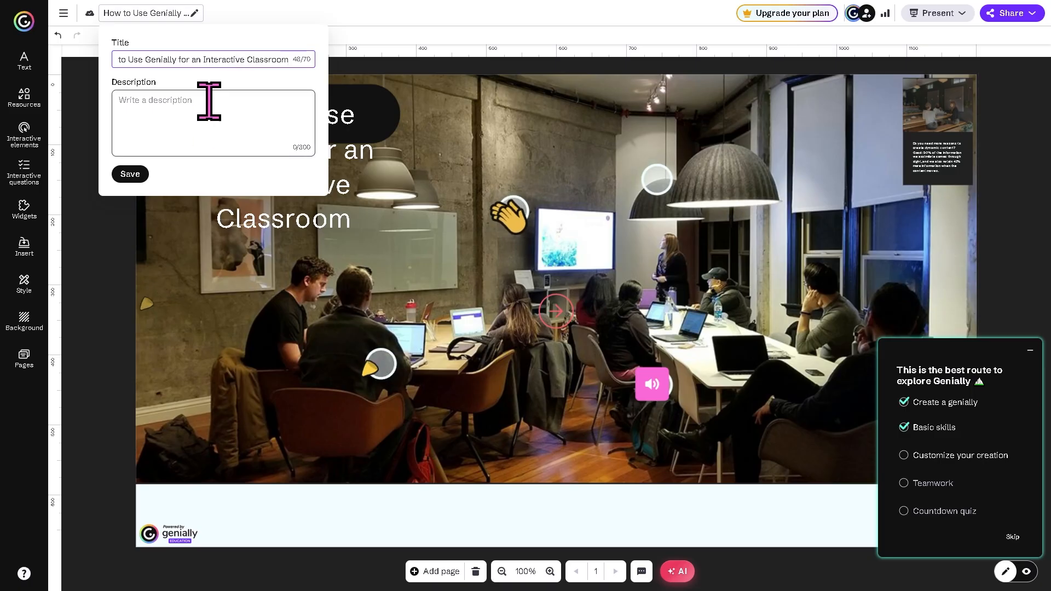
left_click(184, 111)
type("How to Use Genially for an Interactive Classroom")
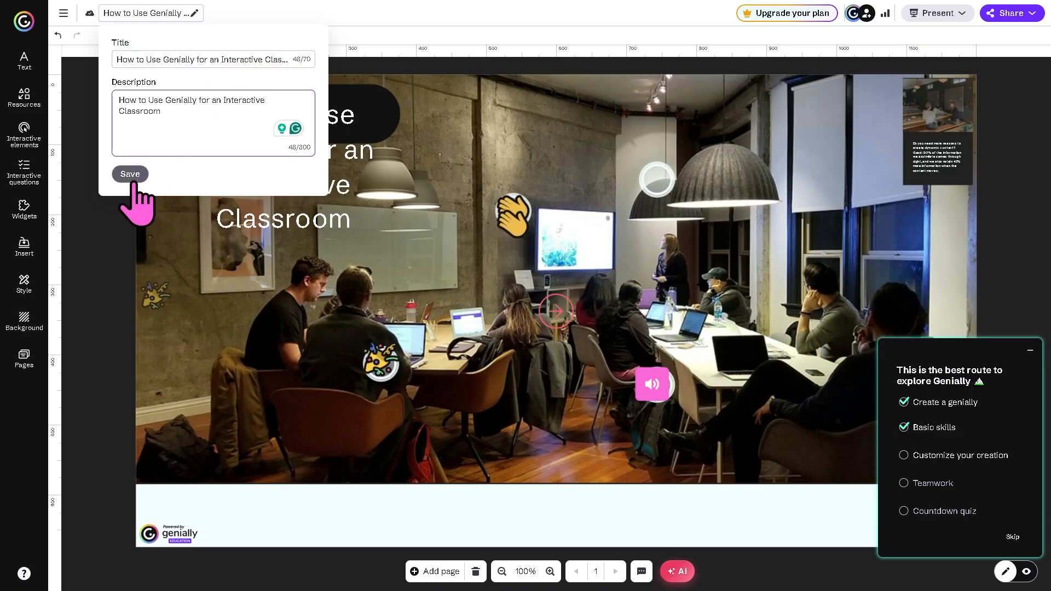
left_click(131, 174)
- Upload the Toolysto logo image from the device and insert it on the page
left_click(24, 247)
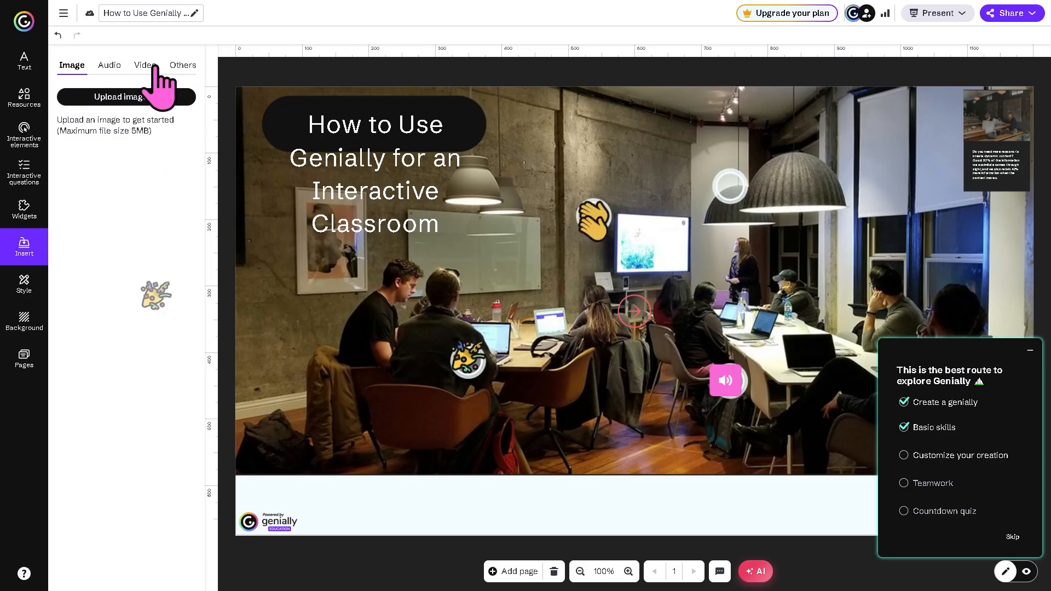
left_click(163, 100)
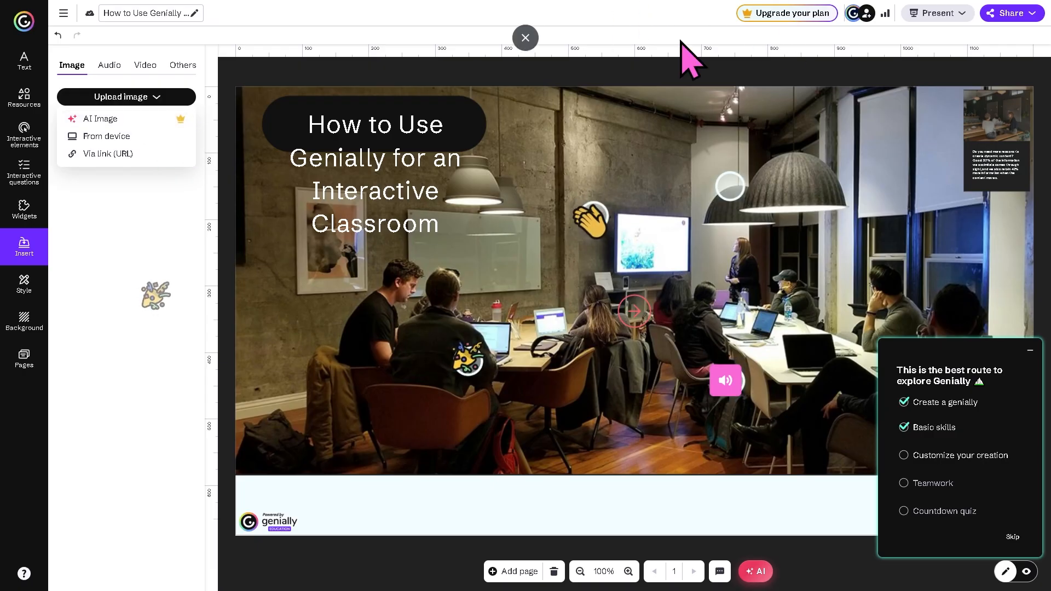
left_click(131, 137)
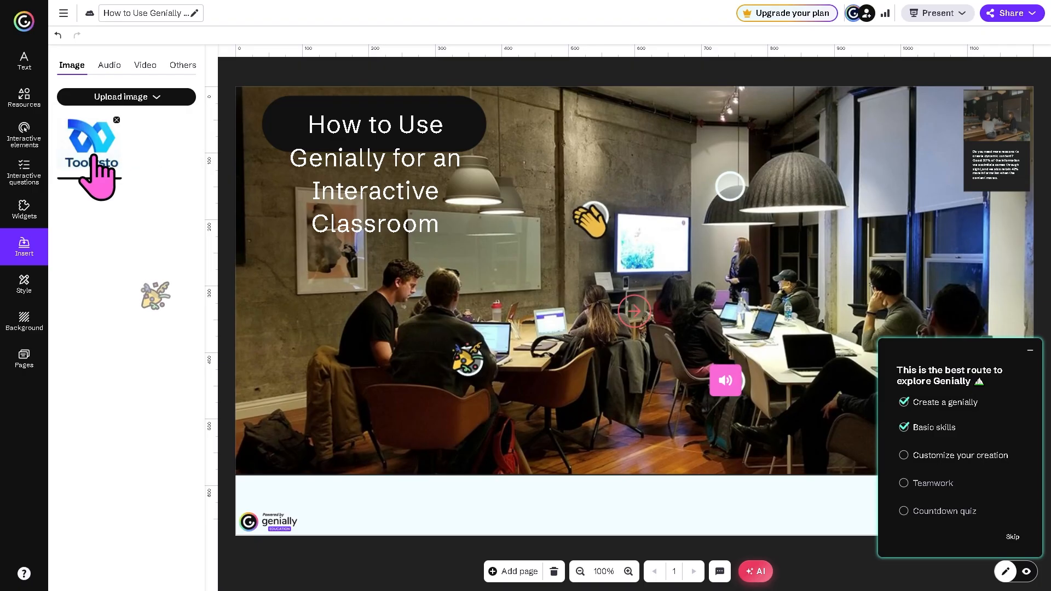
left_click(98, 175)
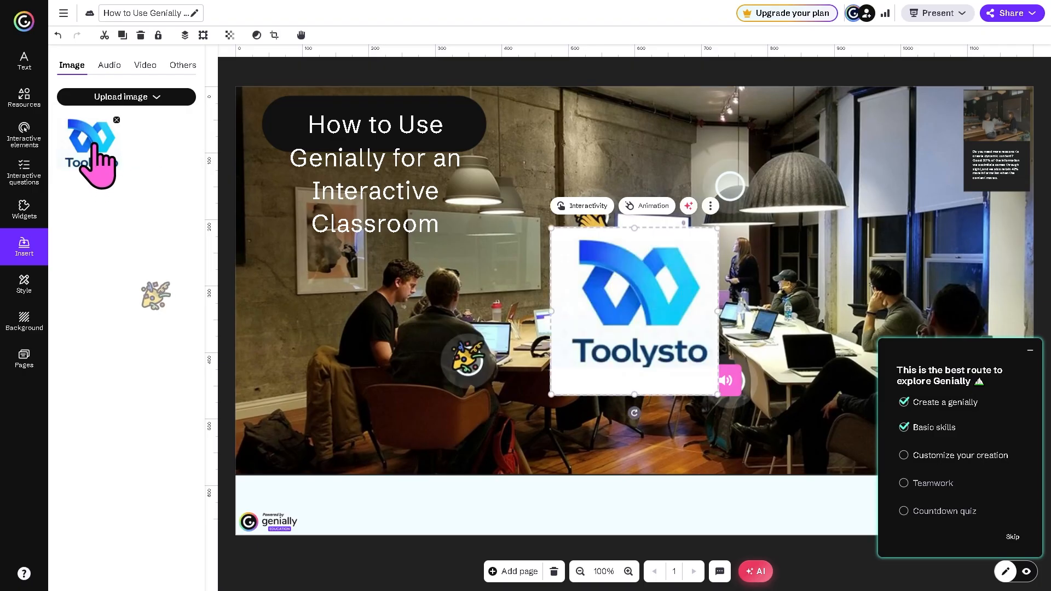
- Shrink the Toolysto logo to fit on the classroom's wall screen and skip the onboarding checklist
mouse_move(661, 274)
left_mouse_down()
mouse_move(559, 286)
mouse_move(659, 267)
left_mouse_up()
left_click_drag(551, 224, 652, 237)
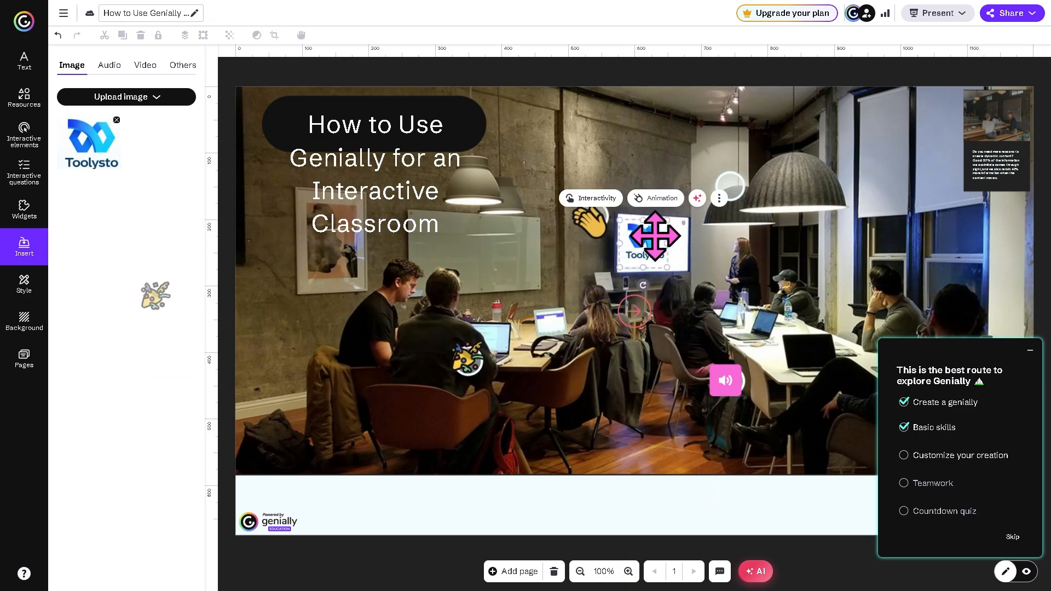
left_click(1013, 537)
left_click(28, 292)
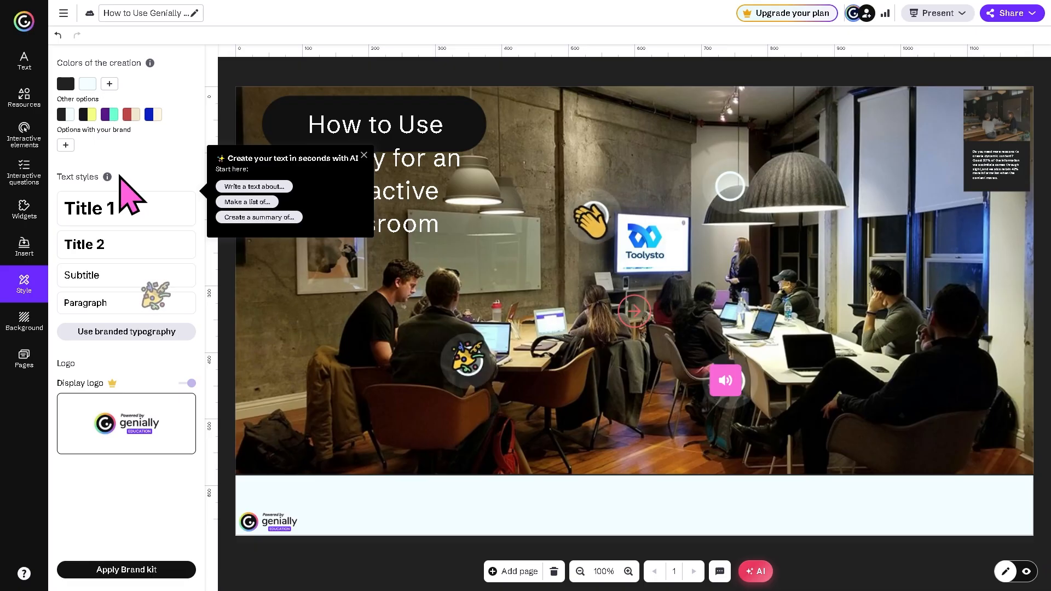
left_click(25, 323)
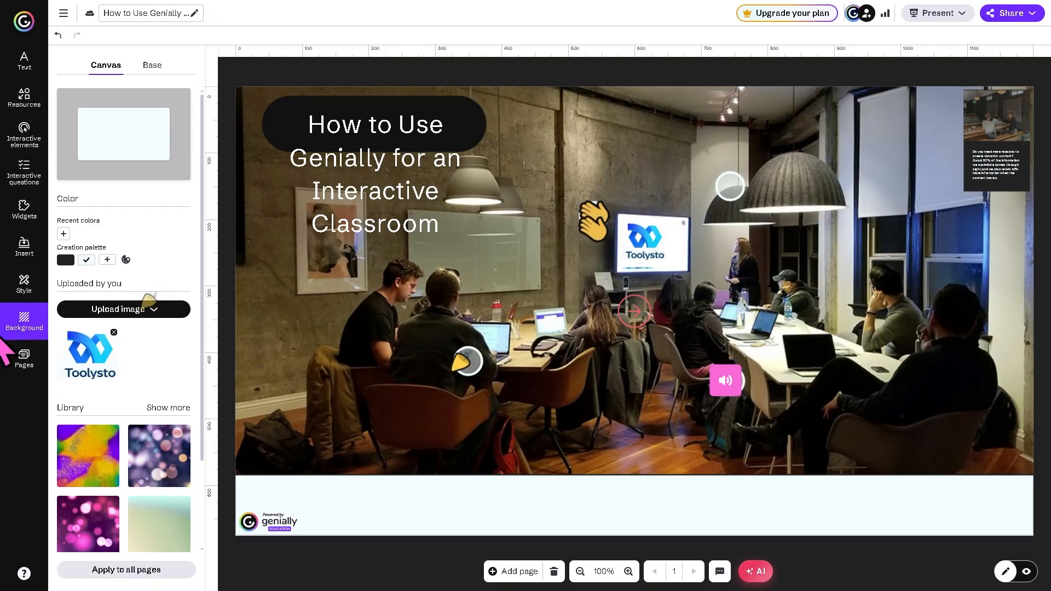
left_click(25, 359)
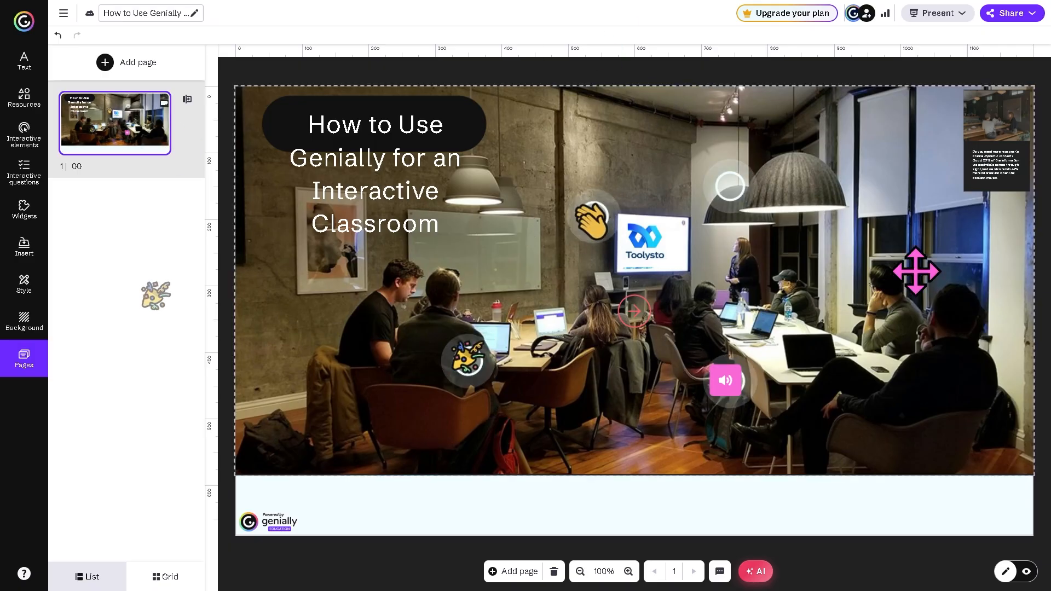
- Preview the creation and reveal its interactive elements
left_click(1028, 573)
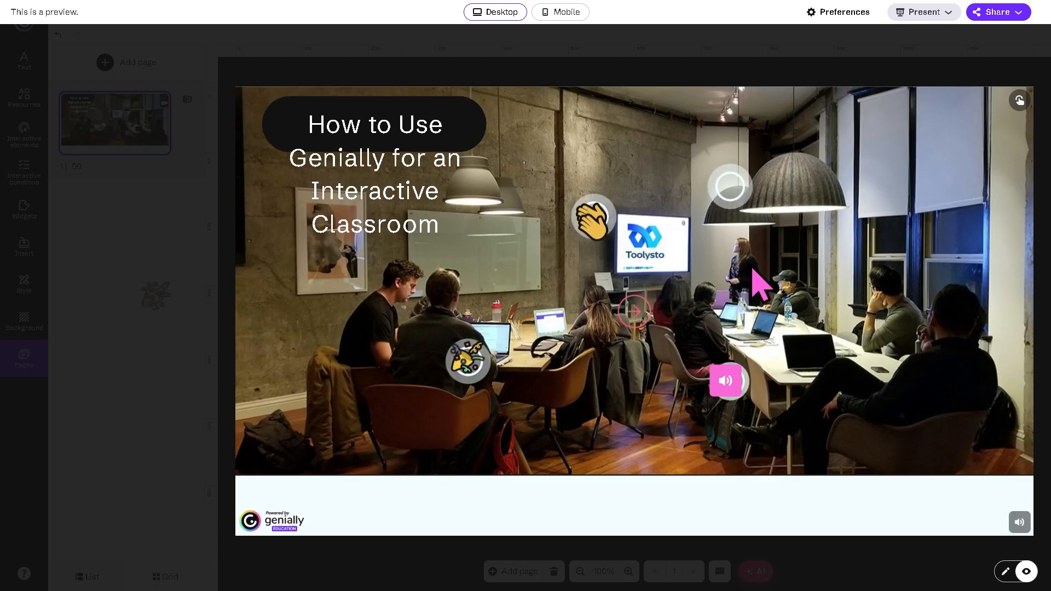
left_click(1020, 101)
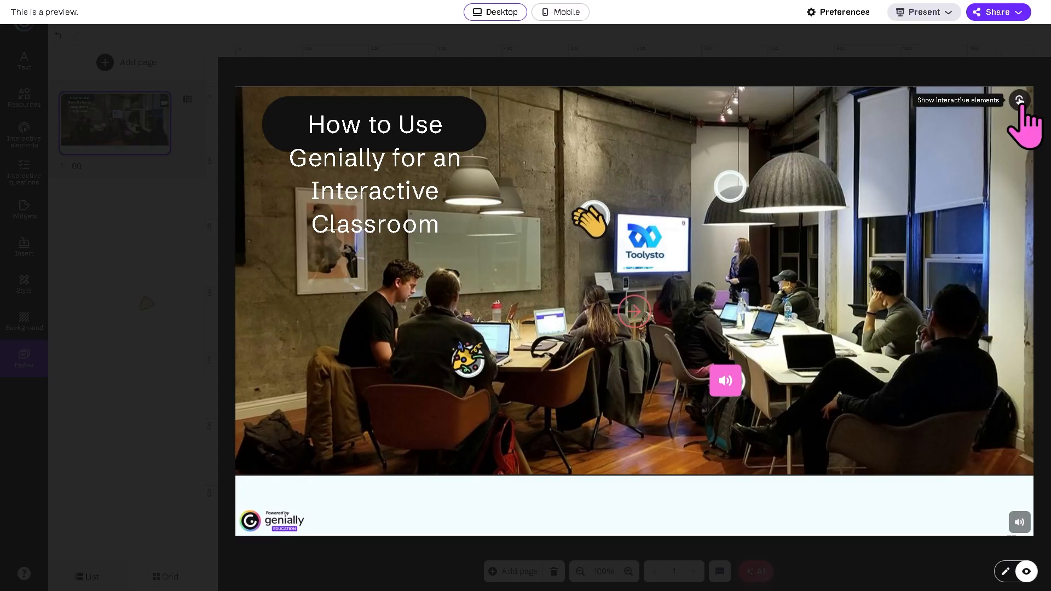
left_click(1020, 100)
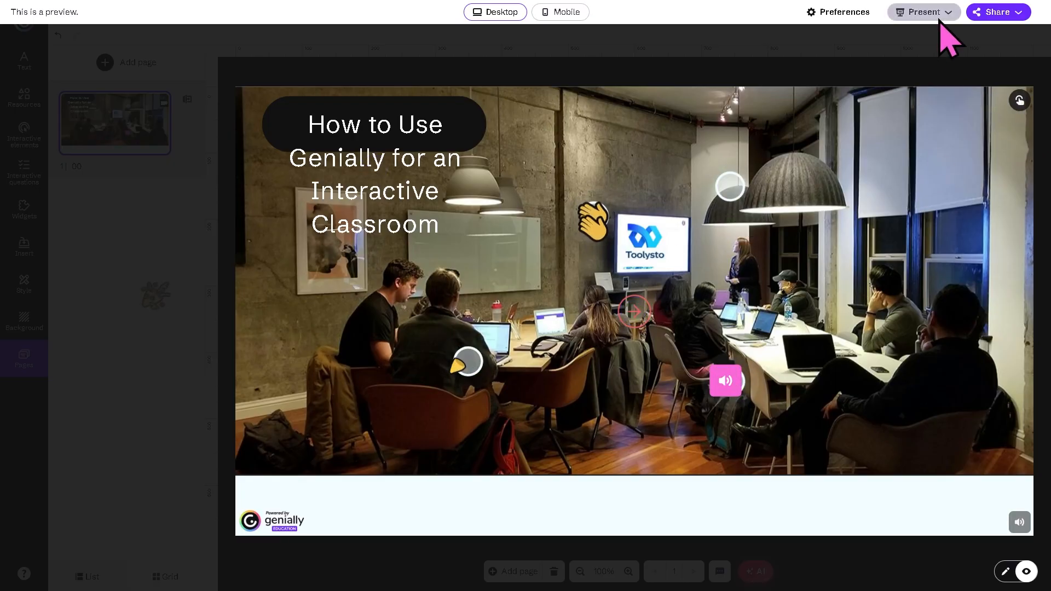
- Review and accept the display preferences, and switch the preview to the mobile layout
left_click(818, 15)
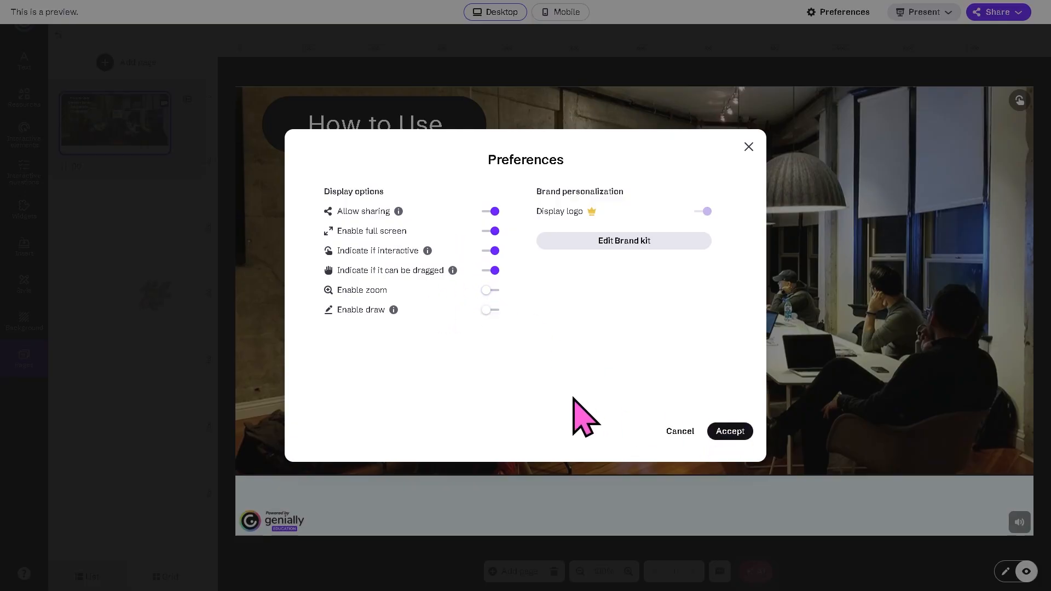
left_click(729, 432)
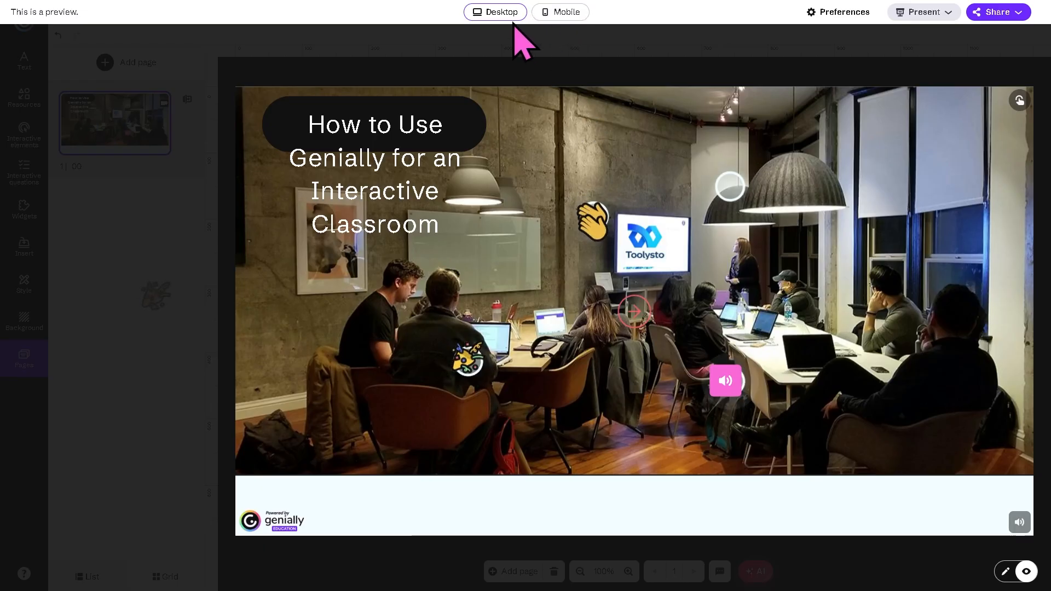
left_click(566, 13)
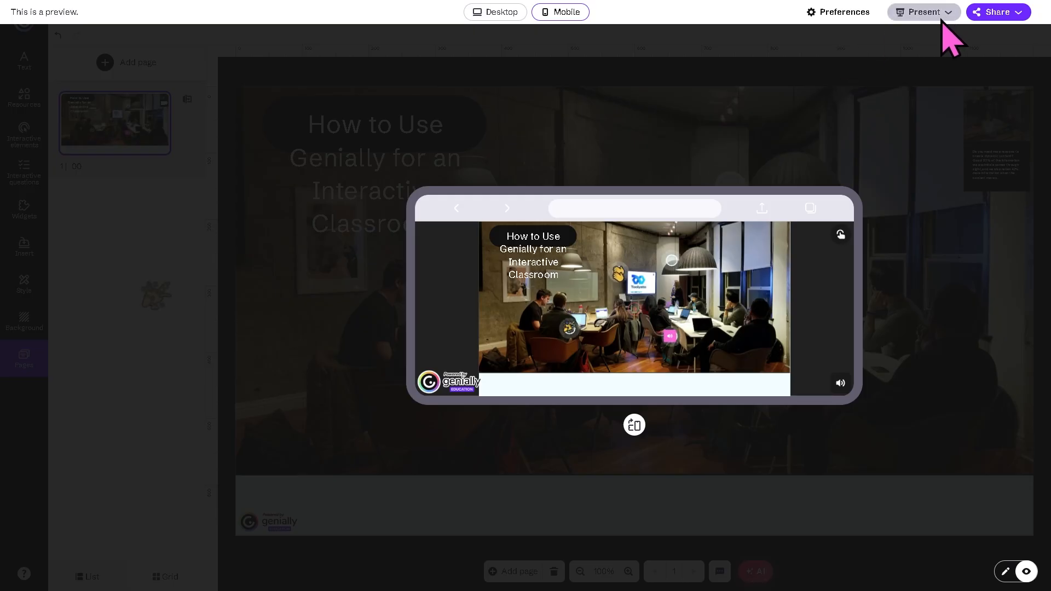
- Present the creation in full screen
left_click(924, 12)
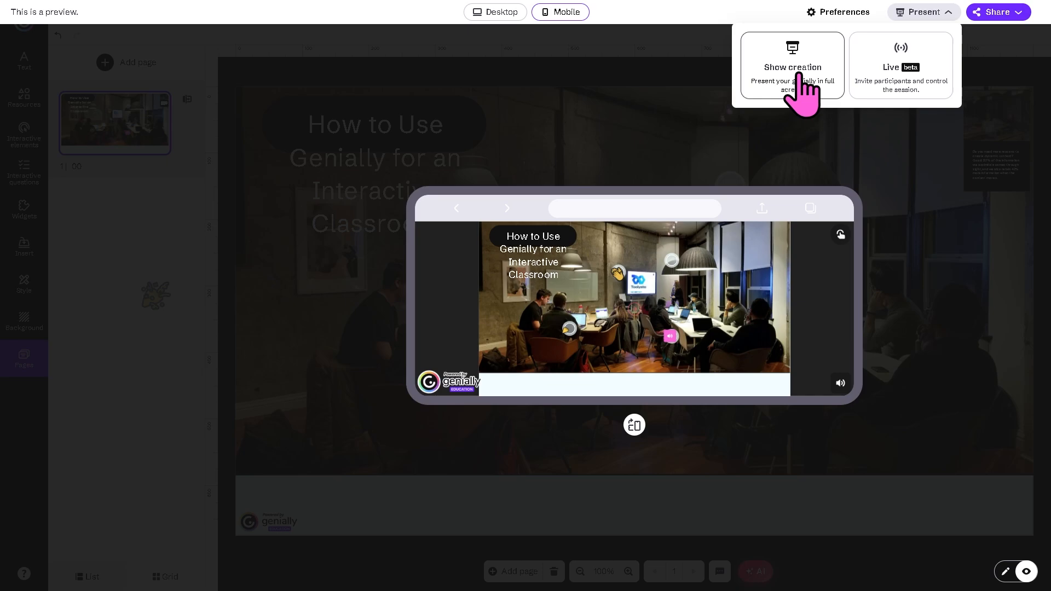
left_click(801, 90)
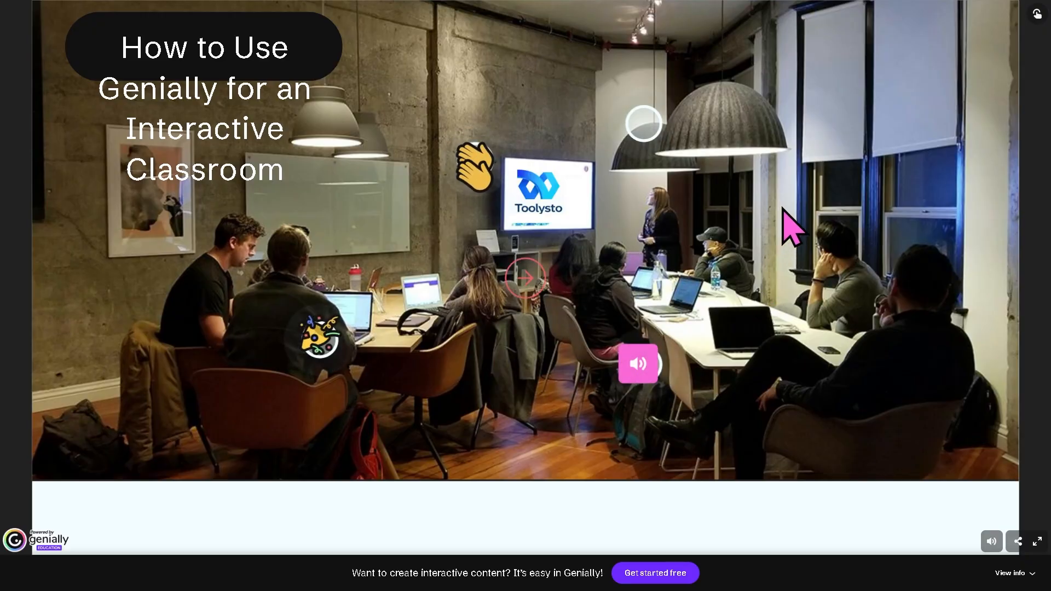
- Open the sharing options of the presented creation and view the genially from its share link
left_click_drag(788, 225, 547, 223)
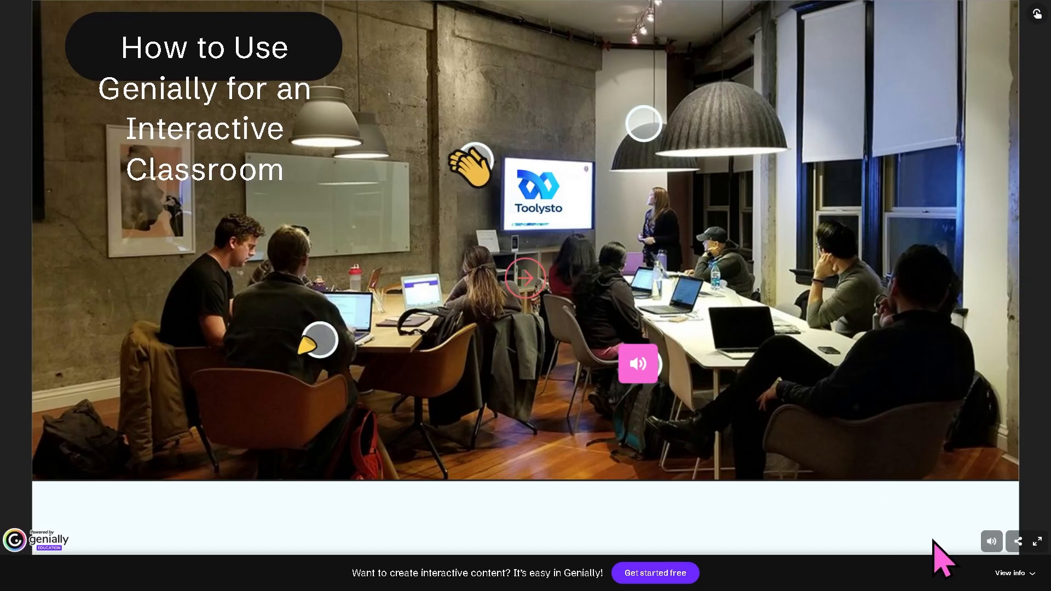
left_click(1018, 543)
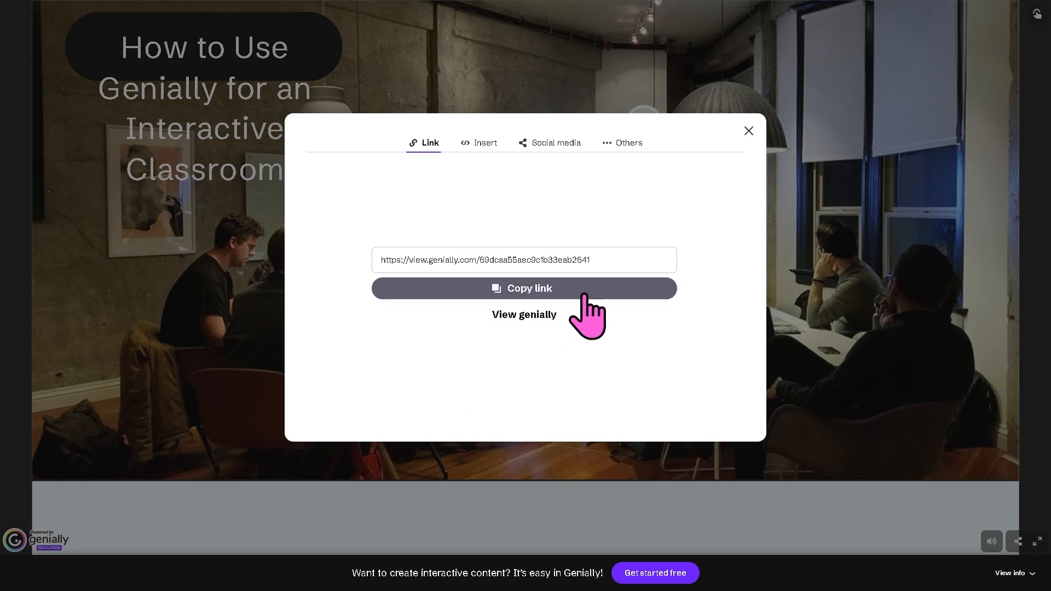
left_click(537, 320)
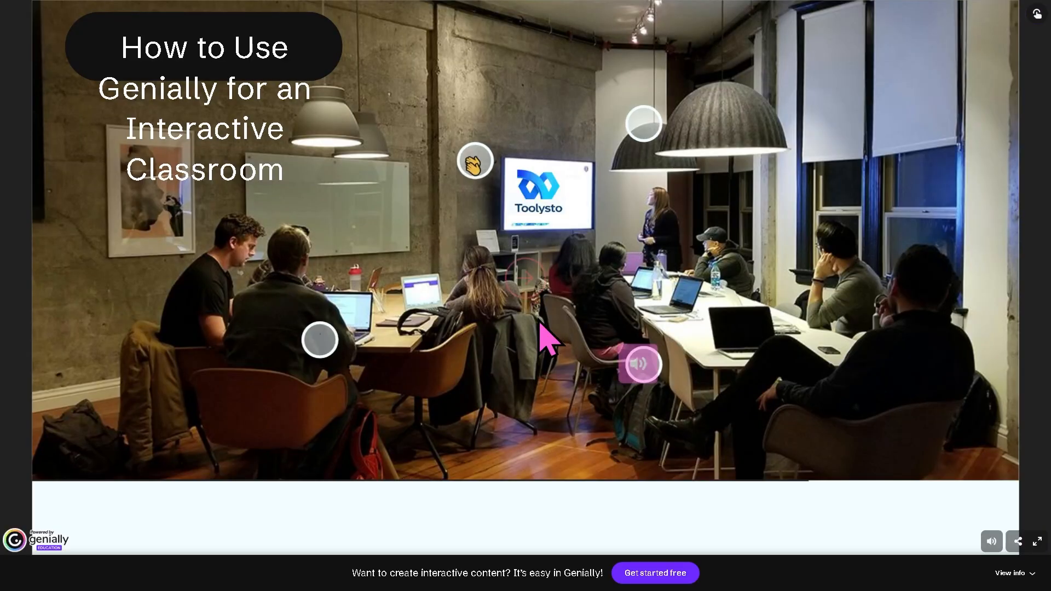
- Review the creation's embed codes and social media sharing options, and open the other sharing methods
left_click(1018, 542)
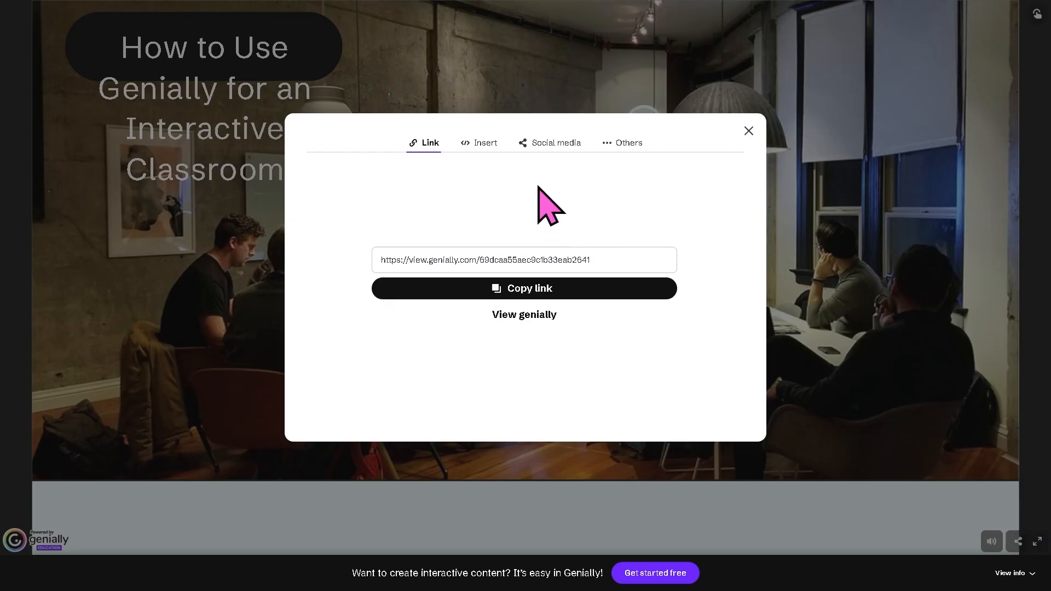
left_click(484, 145)
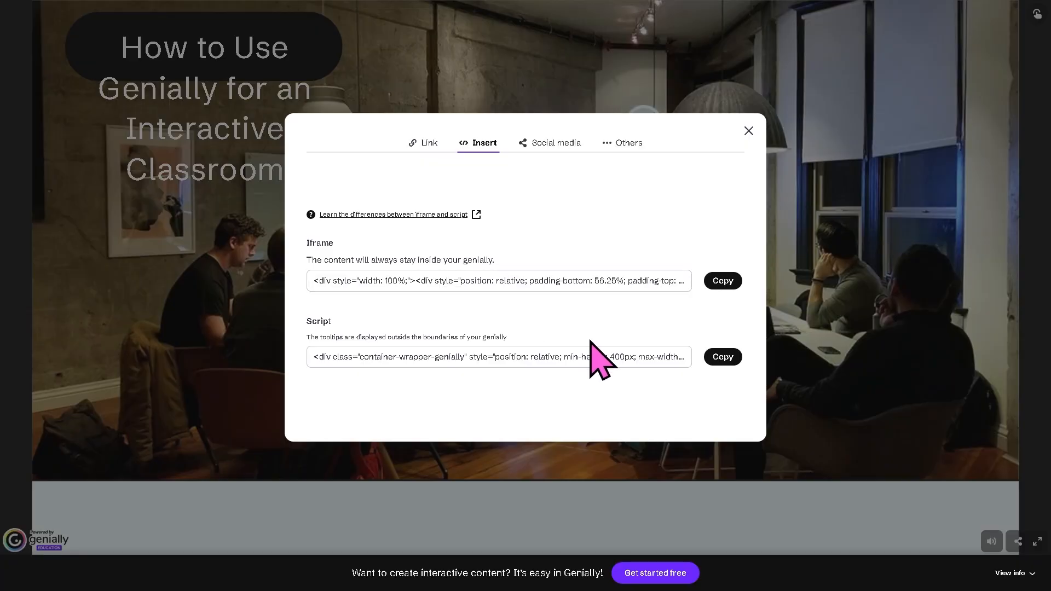
left_click(560, 145)
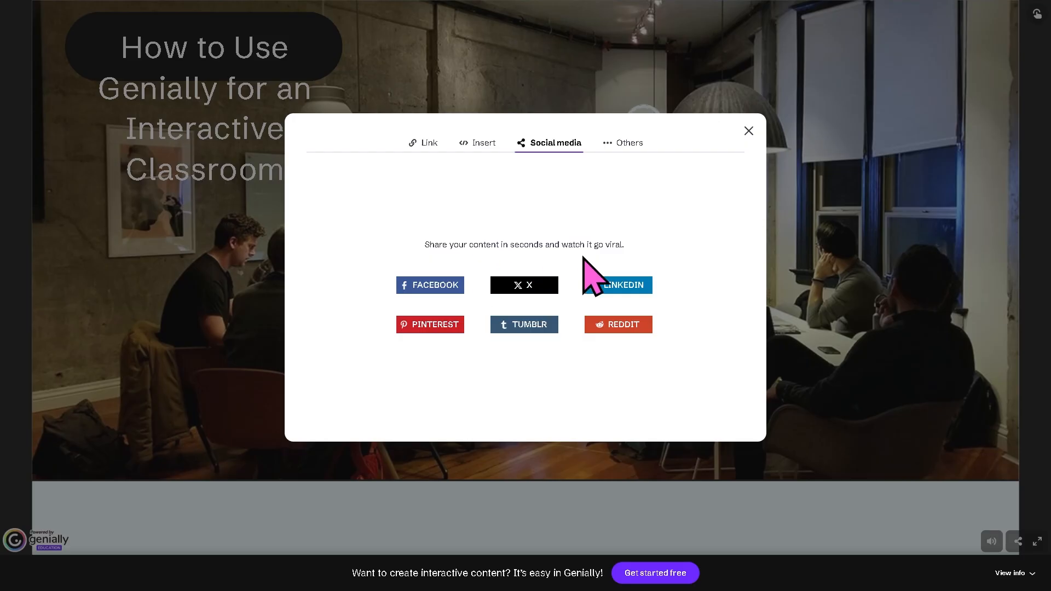
left_click(636, 151)
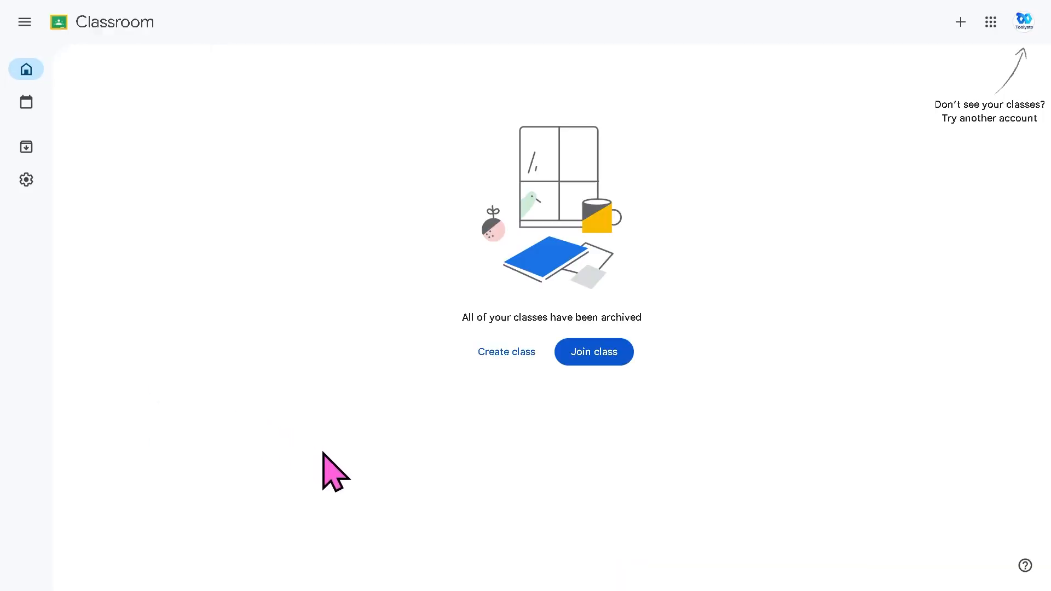
- In Google Classroom, create the class "How to Use Genially for an Interactive Classroom" with the same subject and 69 as section, level and room
left_click(518, 362)
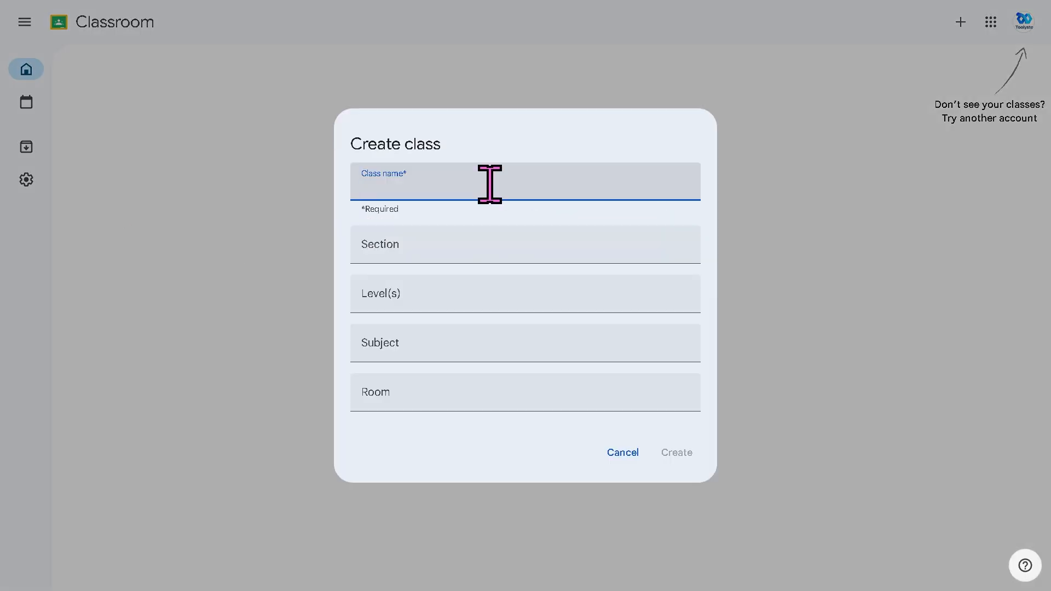
type("How to Use Genially for an Interactive Classroom")
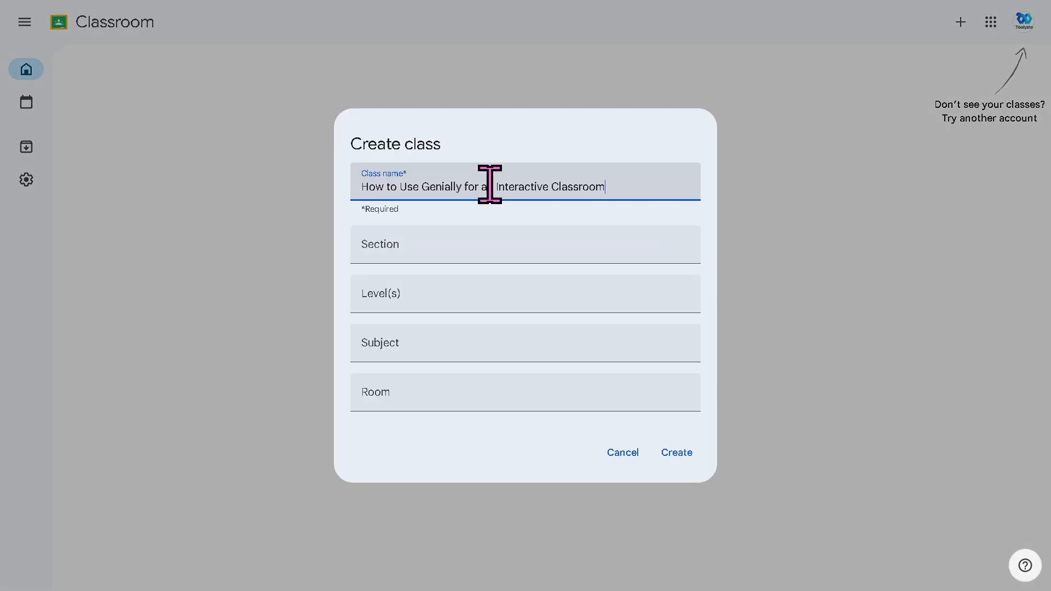
left_click(507, 247)
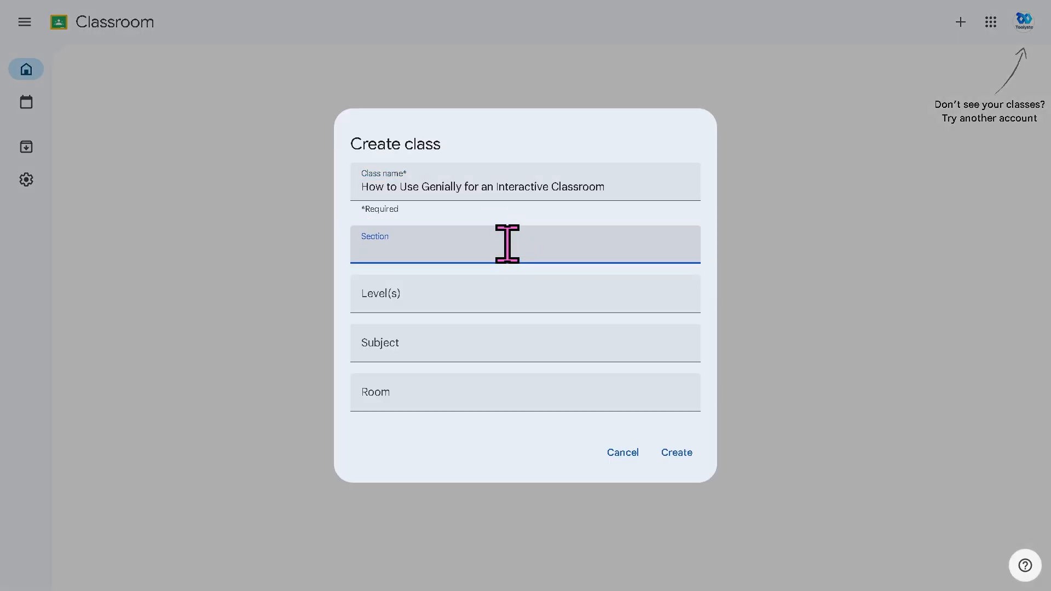
type("69")
left_click(472, 293)
type("69")
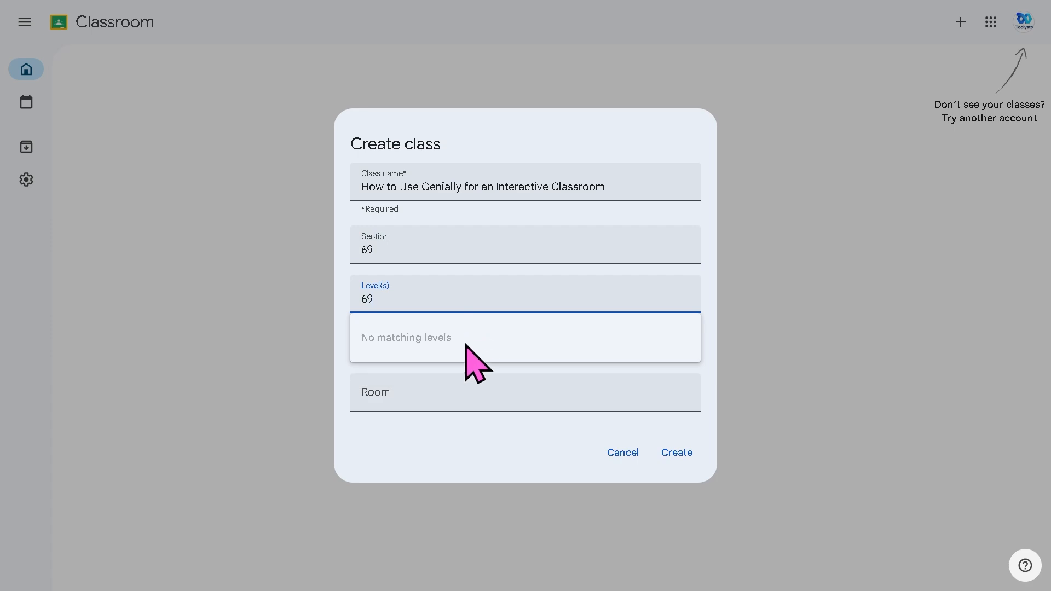
left_click(458, 398)
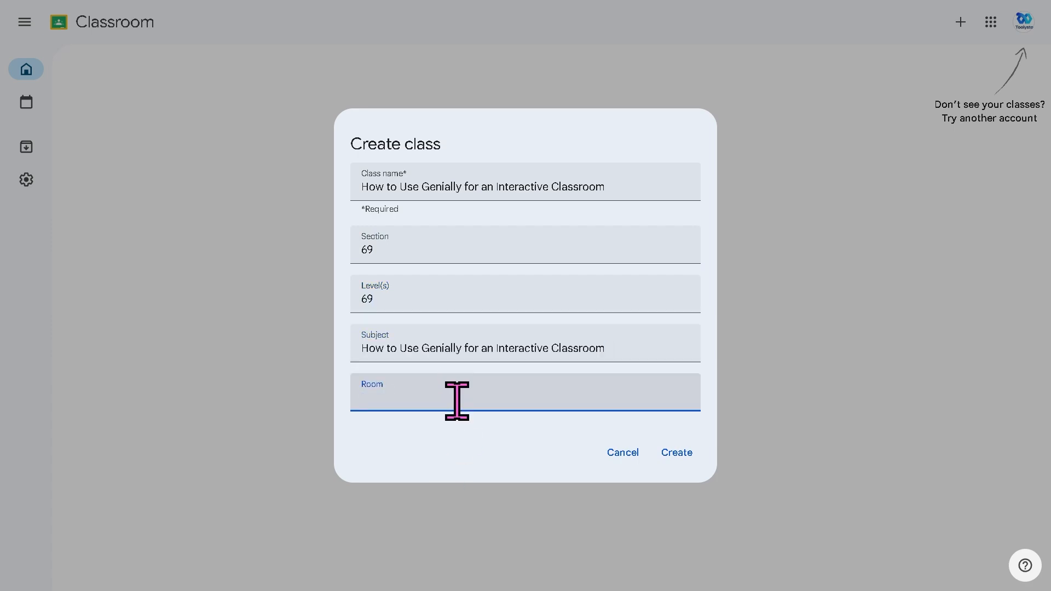
type("69")
left_click(675, 454)
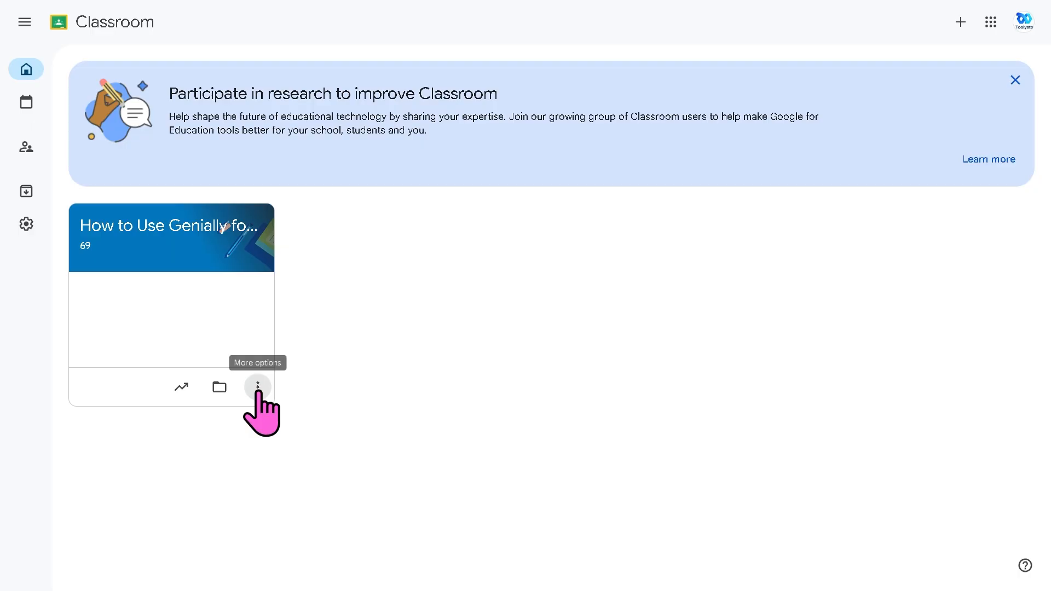
- Copy the new class's invite link and open the class
left_click(258, 389)
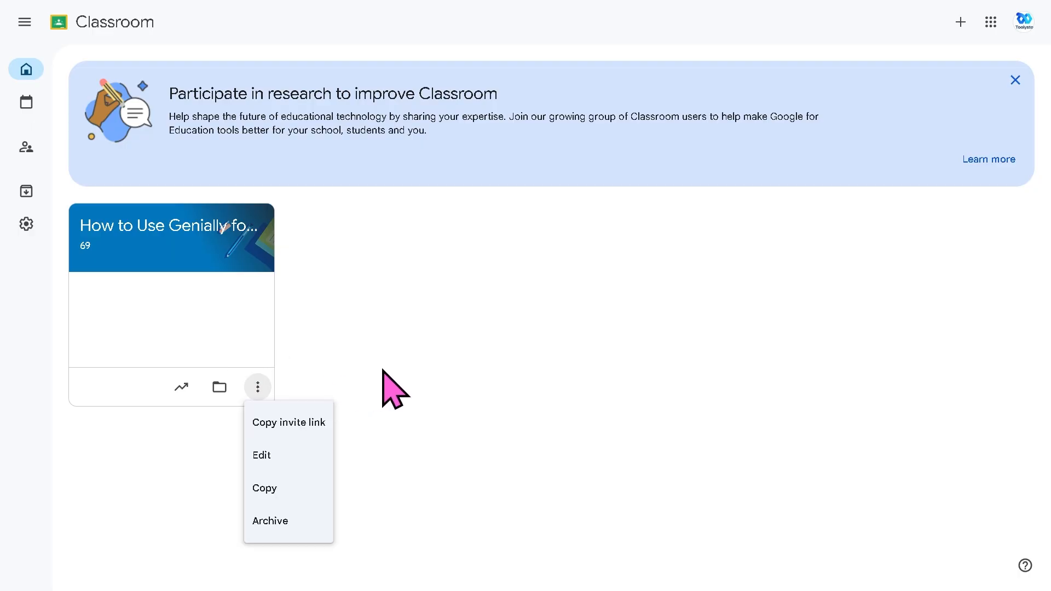
left_click(310, 425)
left_click(203, 227)
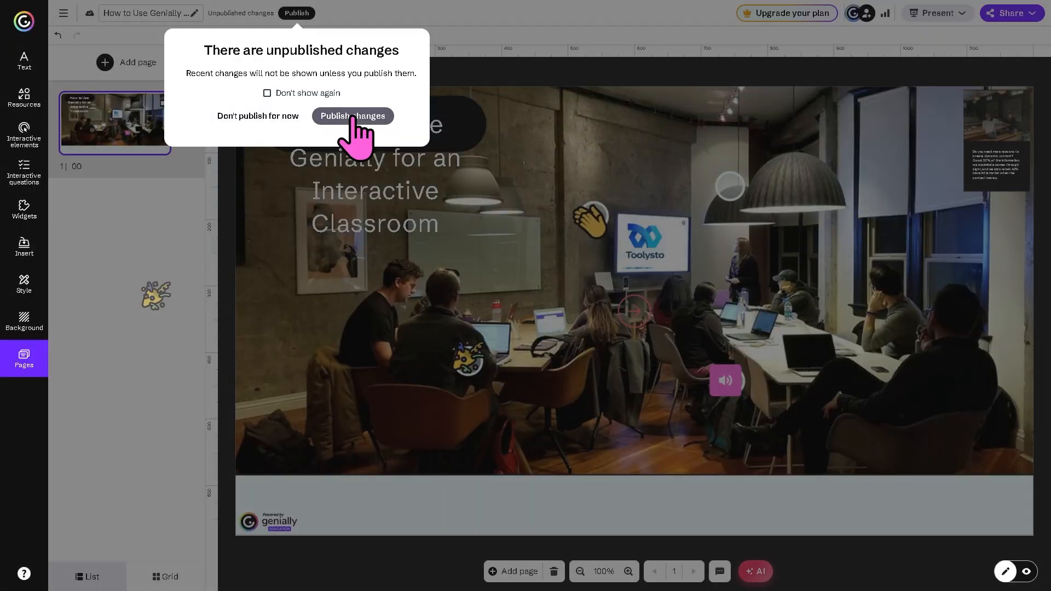
- Switch back to the Genially editor, publish the pending changes and show the creation in full screen
left_click(354, 116)
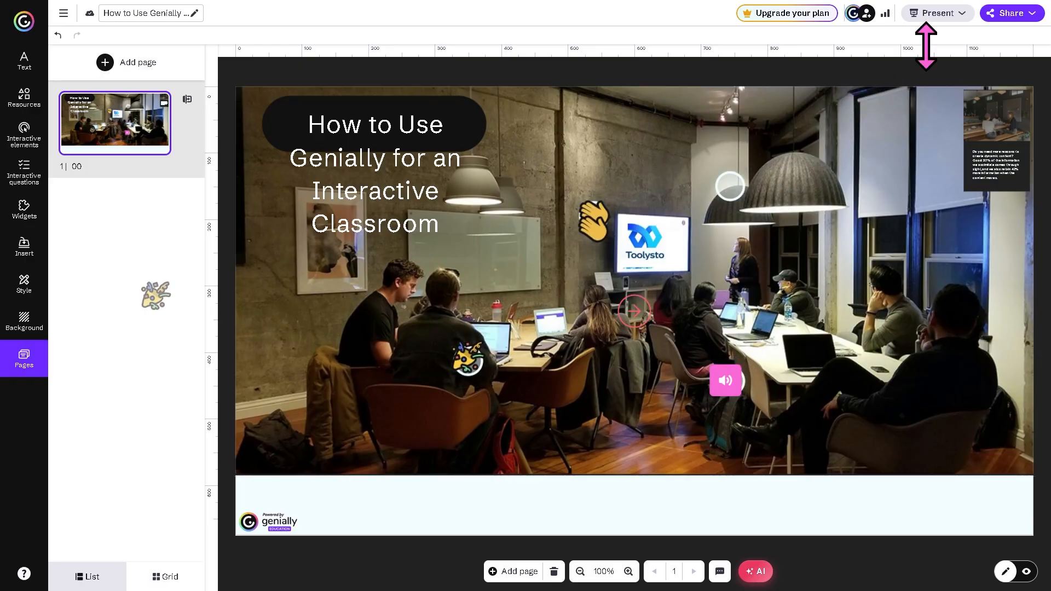
left_click(950, 17)
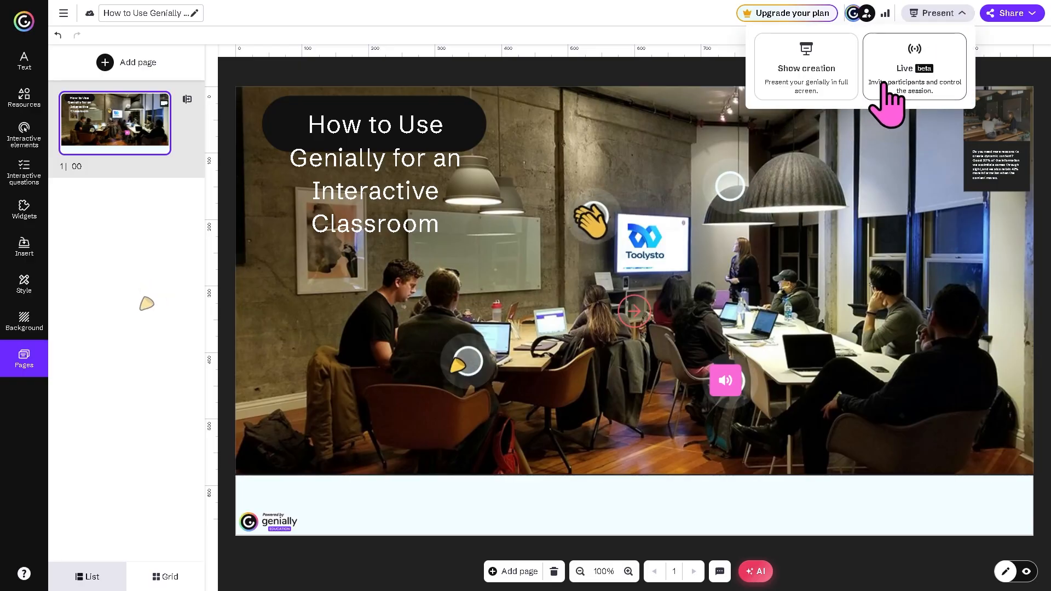
left_click(831, 83)
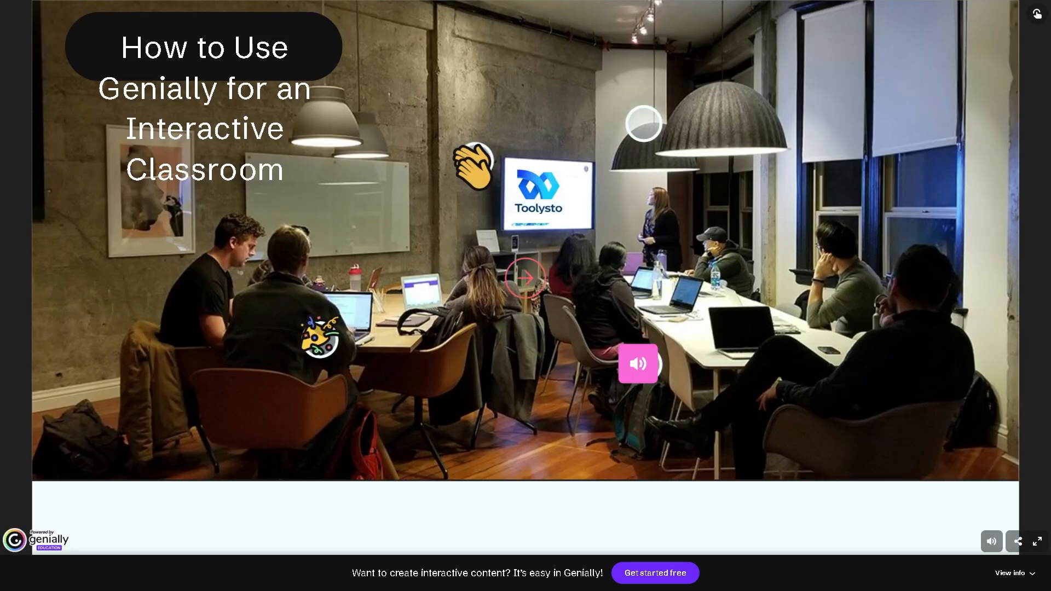
- Follow the presentation's offer to get started with Genially for free
left_click(693, 572)
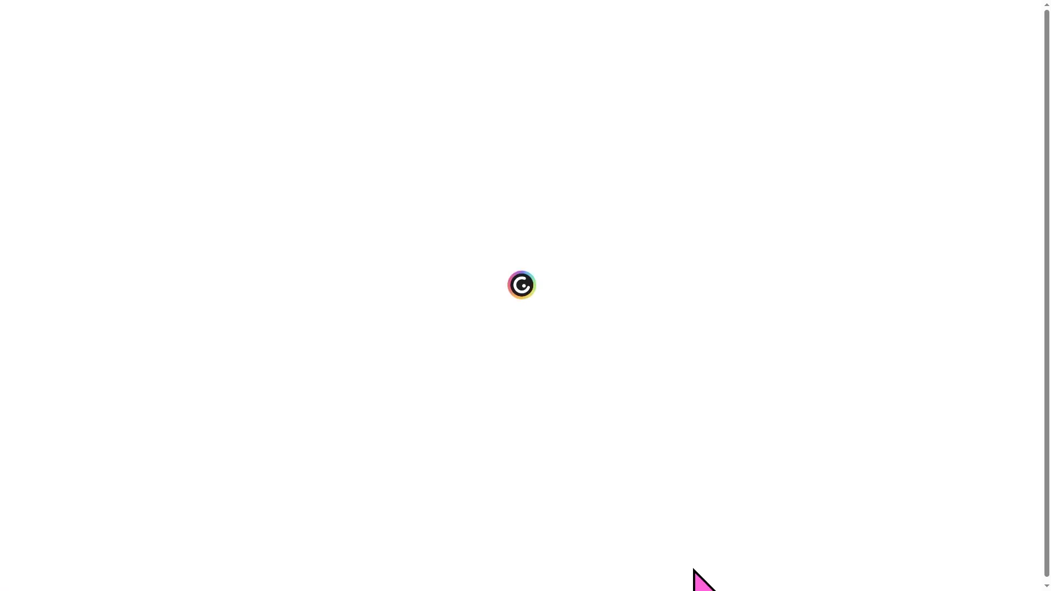